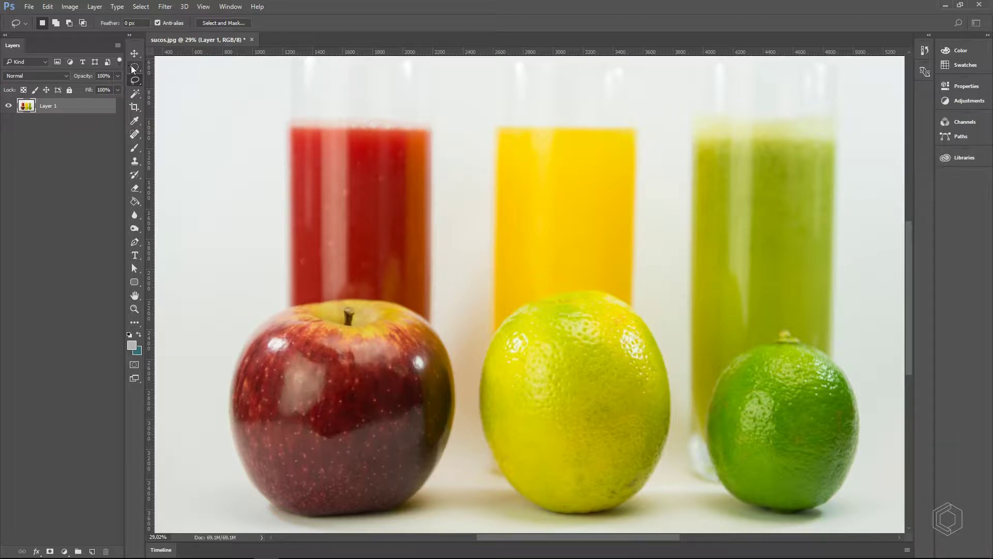
# Draw a freehand Lasso selection spanning the space between the red and yellow juices and the top of the yellow fruit.
pyautogui.rightClick(135, 82)
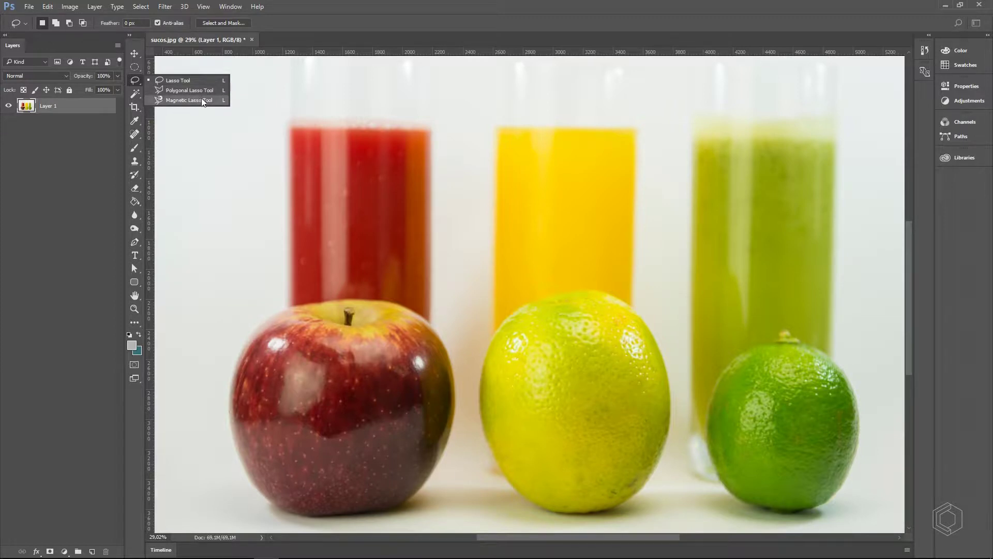
pyautogui.press('l')
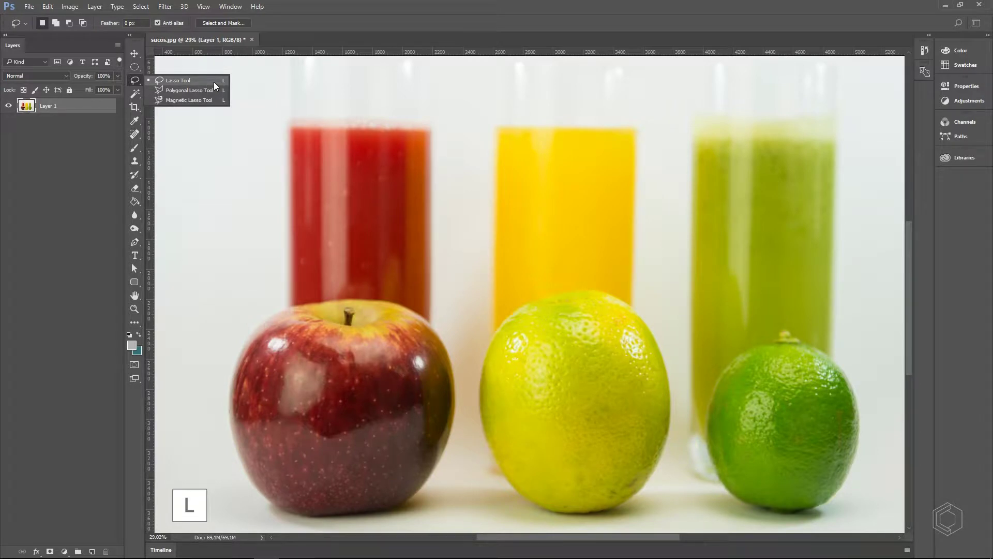
pyautogui.click(214, 82)
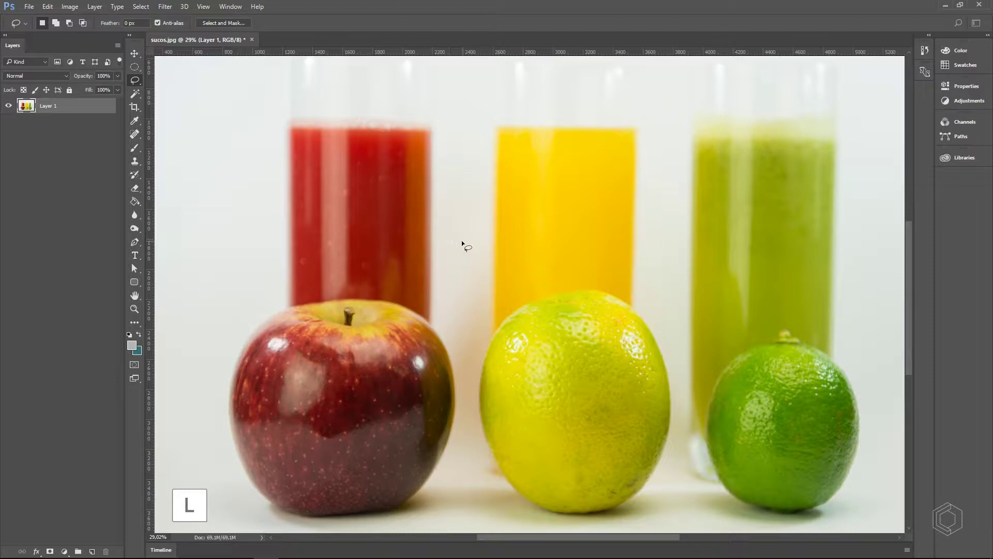
pyautogui.moveTo(451, 237)
pyautogui.mouseDown()
pyautogui.moveTo(545, 232)
pyautogui.moveTo(625, 267)
pyautogui.moveTo(650, 301)
pyautogui.moveTo(641, 344)
pyautogui.moveTo(581, 366)
pyautogui.mouseUp()
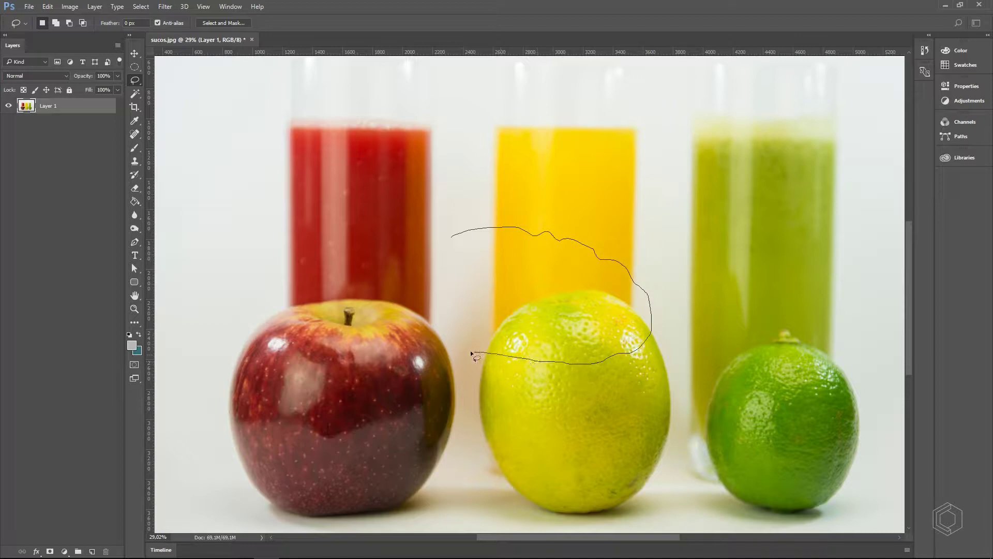
pyautogui.moveTo(472, 354); pyautogui.dragTo(419, 337)
pyautogui.moveTo(420, 250); pyautogui.dragTo(446, 239)
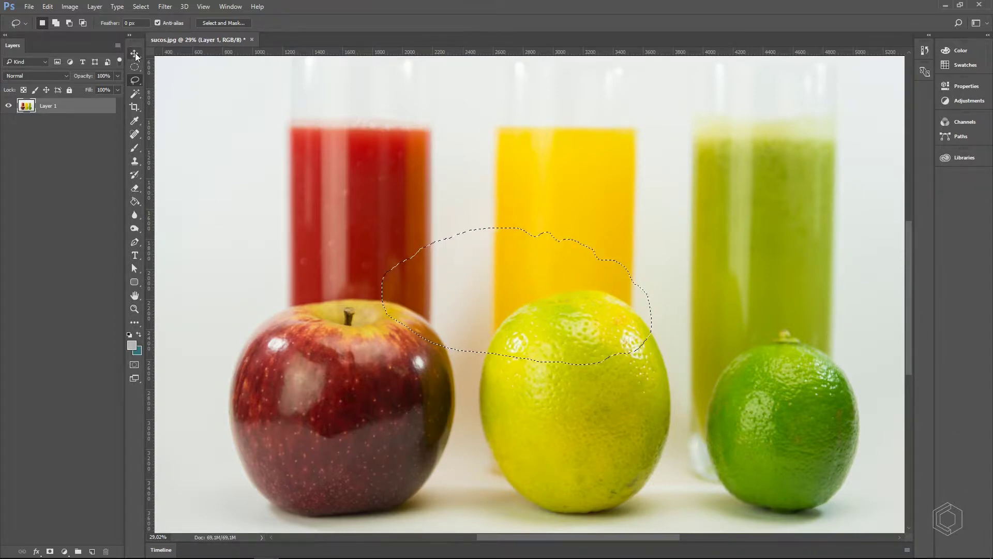
# Try moving the selected image area up over the red and yellow juices, undo the move and deselect.
pyautogui.press('v')
pyautogui.moveTo(514, 301); pyautogui.dragTo(393, 218)
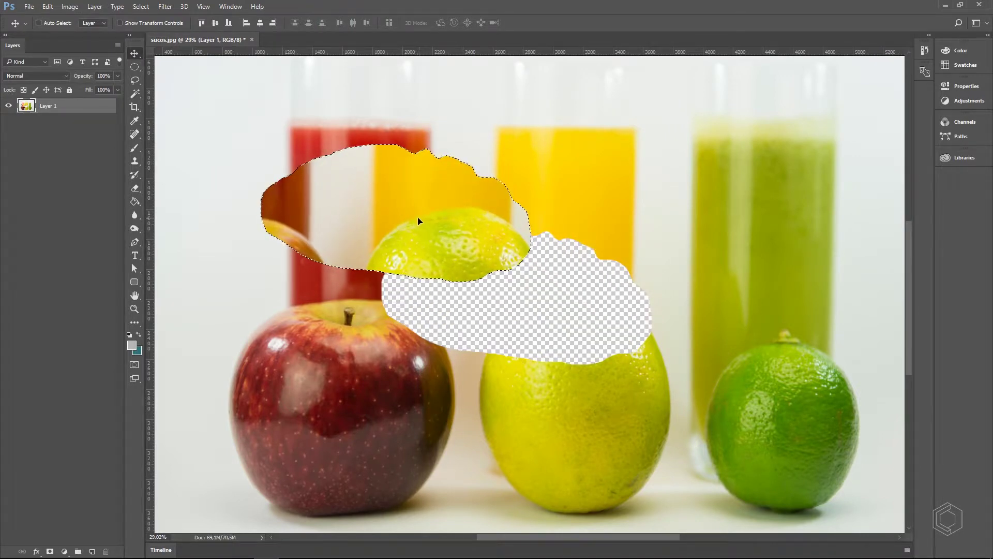
pyautogui.hotkey('ctrl', 'z')
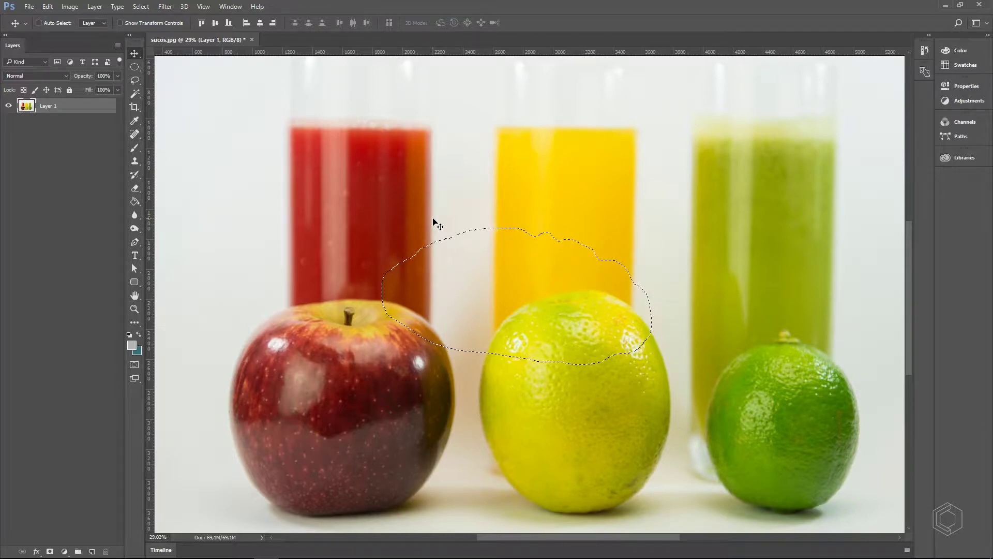
pyautogui.hotkey('ctrl', 'd')
# Trace the yellow fruit's whole outline freehand with the Lasso tool to select it.
pyautogui.scroll(2, 548, 333)
pyautogui.moveTo(500, 345); pyautogui.dragTo(503, 314)
pyautogui.press('l')
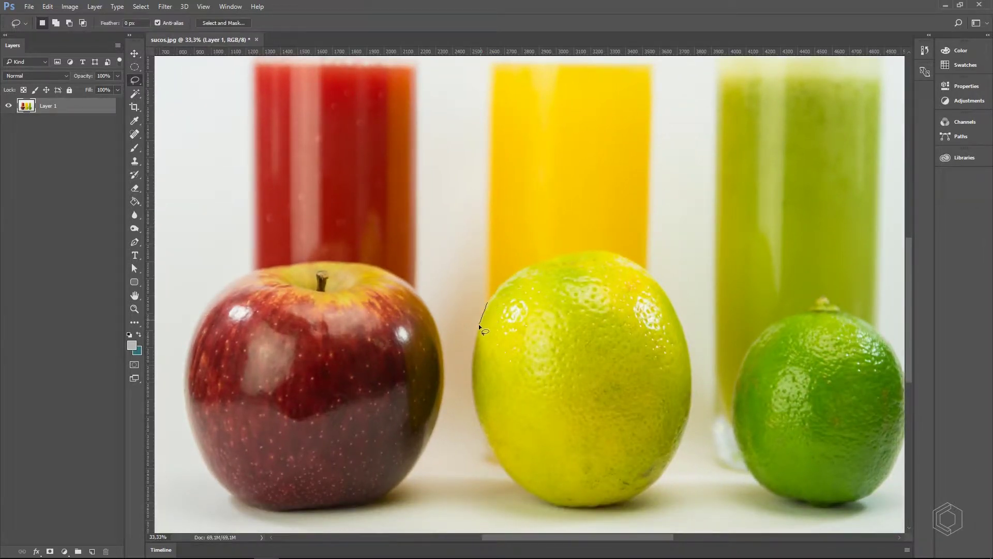
pyautogui.moveTo(480, 326); pyautogui.dragTo(474, 340)
pyautogui.moveTo(470, 391); pyautogui.dragTo(473, 408)
pyautogui.moveTo(636, 496); pyautogui.dragTo(672, 456)
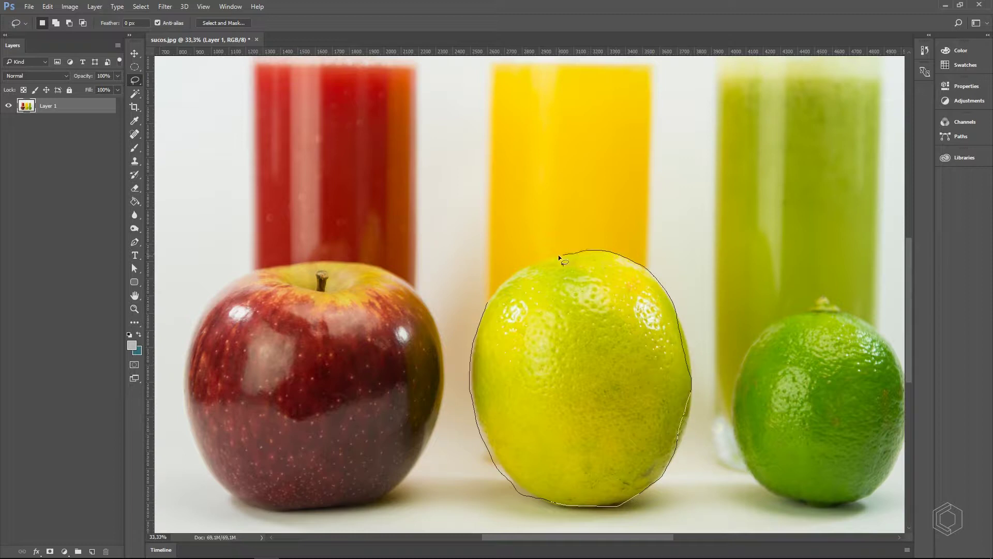
pyautogui.moveTo(488, 301); pyautogui.dragTo(488, 304)
# Refine the lasso selection along the yellow fruit's upper right edge, adding the missed strip and subtracting the excess background.
pyautogui.moveTo(678, 341)
pyautogui.mouseDown()
pyautogui.moveTo(725, 392)
pyautogui.moveTo(653, 344)
pyautogui.mouseUp()
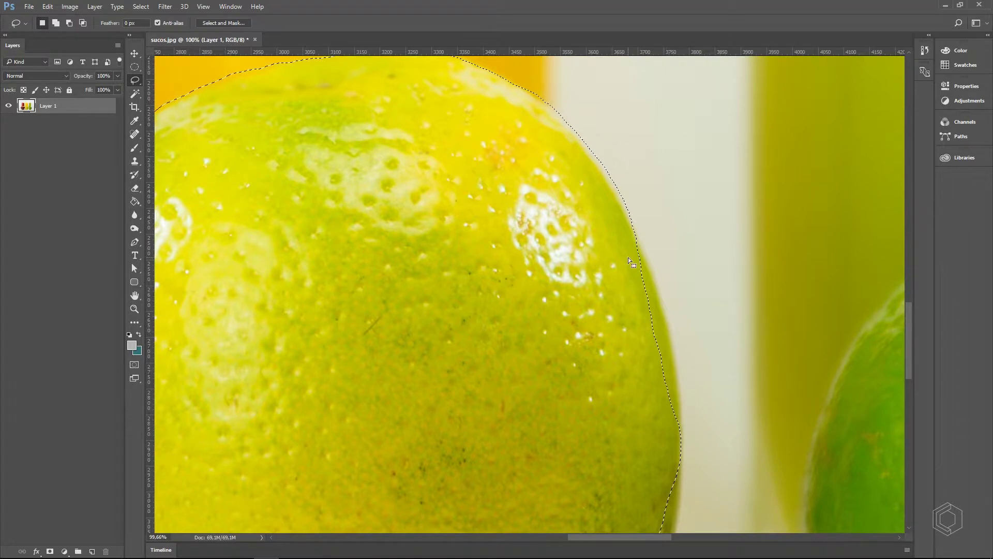
pyautogui.moveTo(625, 223); pyautogui.dragTo(649, 264)
pyautogui.moveTo(676, 370)
pyautogui.mouseDown()
pyautogui.moveTo(683, 468)
pyautogui.moveTo(613, 233)
pyautogui.mouseUp()
pyautogui.hotkey('ctrl', 'd')
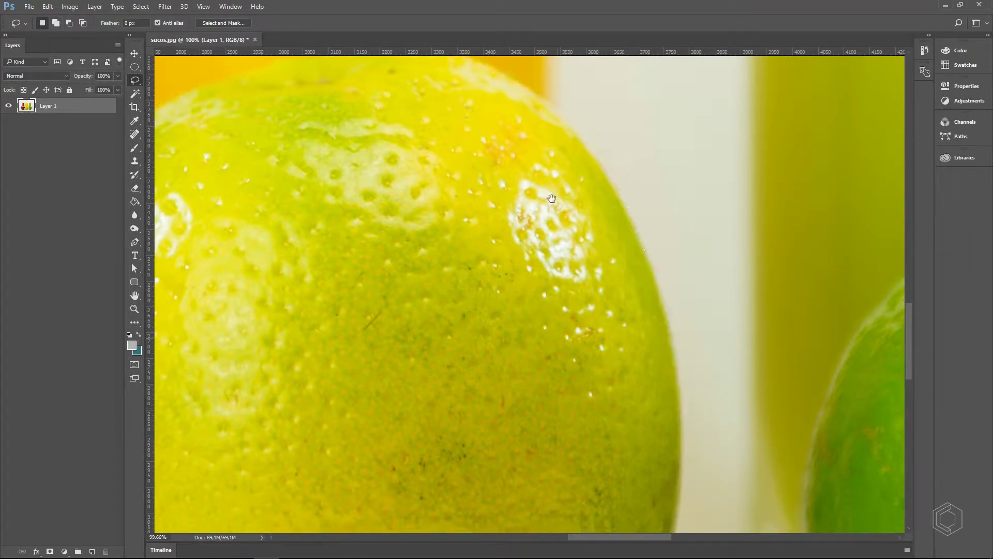
pyautogui.moveTo(572, 367)
pyautogui.mouseDown()
pyautogui.moveTo(600, 381)
pyautogui.moveTo(603, 427)
pyautogui.mouseUp()
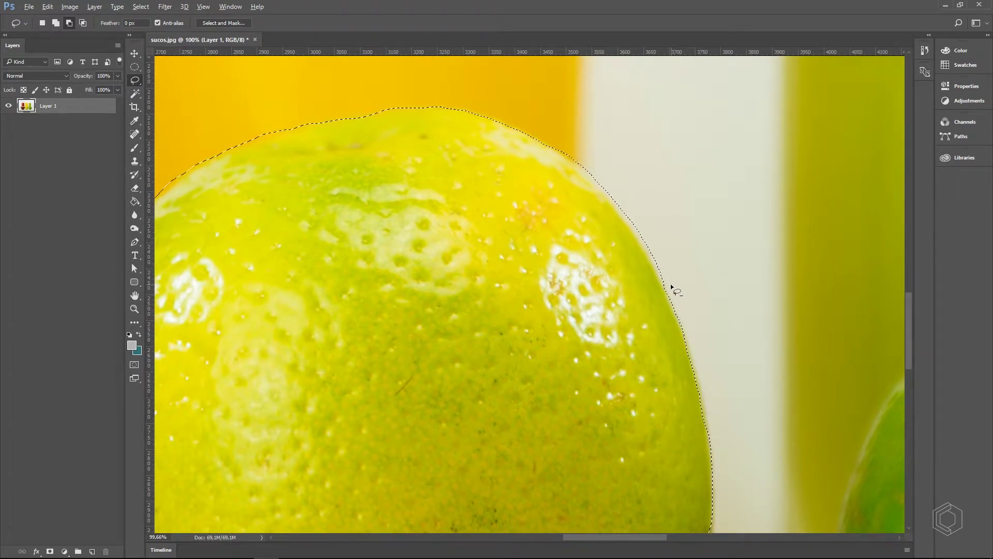
pyautogui.moveTo(667, 282)
pyautogui.mouseDown()
pyautogui.moveTo(606, 190)
pyautogui.moveTo(535, 120)
pyautogui.mouseUp()
pyautogui.hotkey('ctrl', '-')
pyautogui.hotkey('ctrl', '-')
pyautogui.hotkey('ctrl', '-')
pyautogui.hotkey('ctrl', '-')
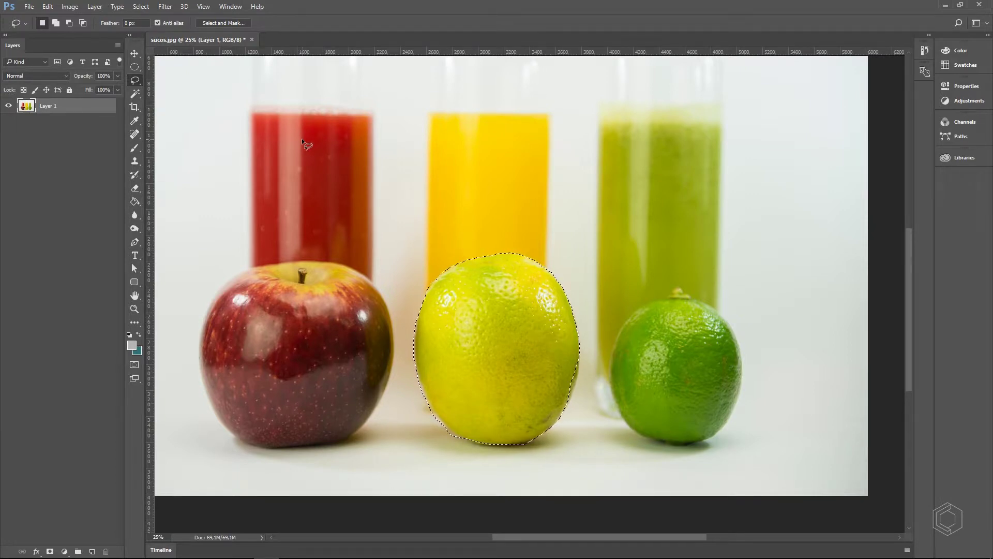
# Draw an angular, zigzag-topped selection around the yellow fruit's top and the juice behind it with the Polygonal Lasso tool.
pyautogui.rightClick(140, 80)
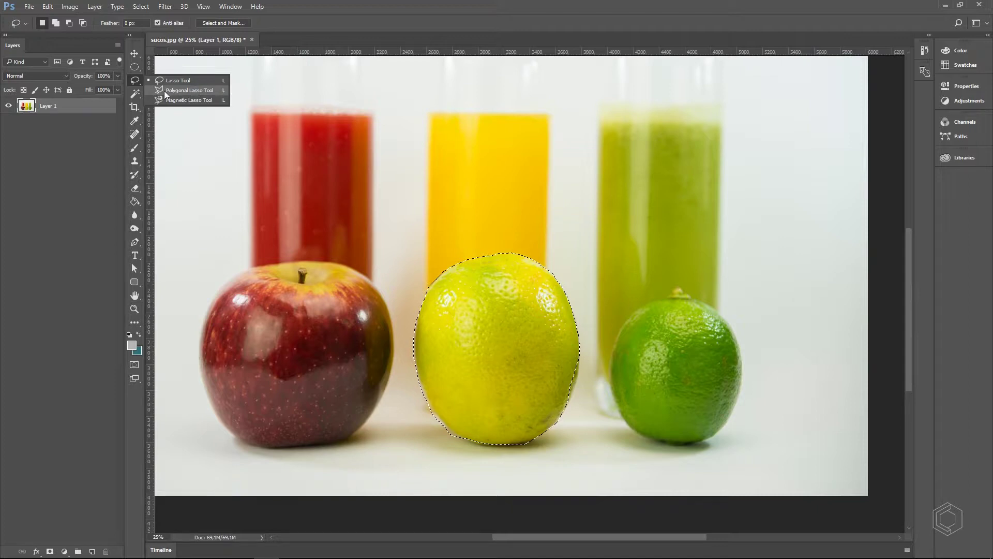
pyautogui.click(209, 92)
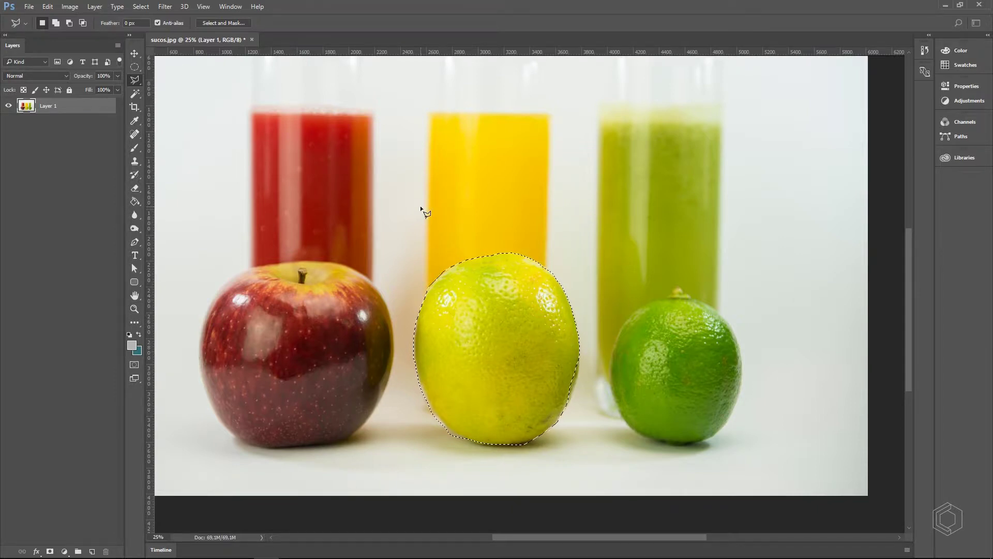
pyautogui.hotkey('ctrl', '+')
pyautogui.hotkey('ctrl', '+')
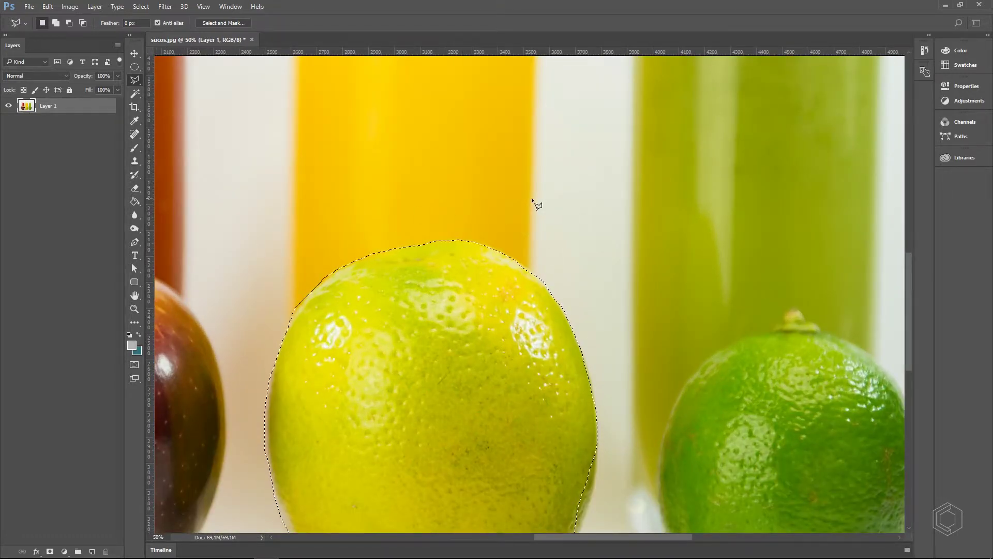
pyautogui.click(535, 197)
pyautogui.click(561, 214)
pyautogui.click(561, 261)
pyautogui.click(513, 288)
pyautogui.click(388, 336)
pyautogui.click(264, 340)
pyautogui.click(235, 226)
pyautogui.click(289, 206)
pyautogui.click(296, 152)
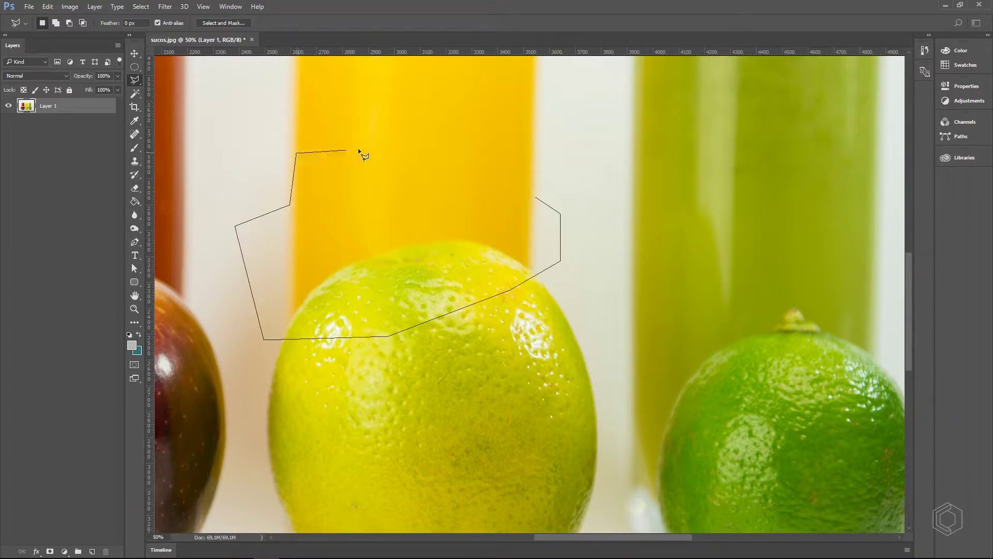
pyautogui.click(407, 195)
pyautogui.click(446, 153)
pyautogui.click(490, 208)
pyautogui.doubleClick(528, 156)
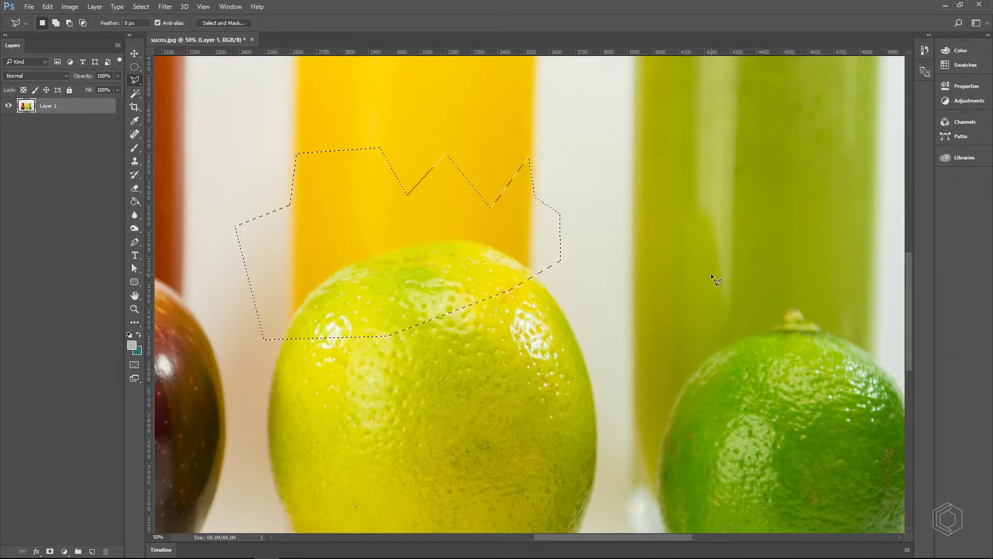
# Select the yellow fruit by tracing its outline with straight Polygonal Lasso segments.
pyautogui.moveTo(579, 355); pyautogui.dragTo(581, 264)
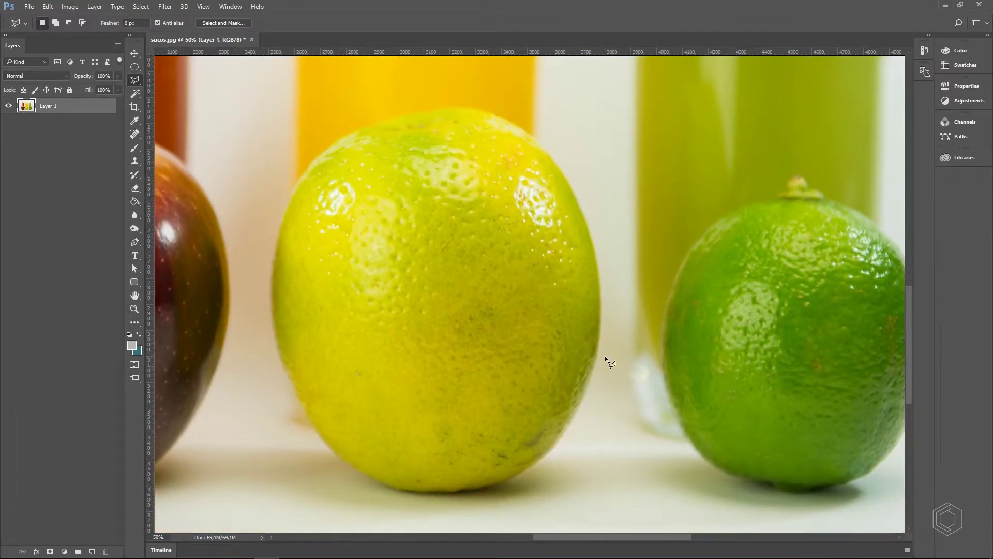
pyautogui.click(598, 352)
pyautogui.moveTo(478, 489); pyautogui.dragTo(430, 494)
pyautogui.moveTo(299, 404)
pyautogui.mouseDown()
pyautogui.moveTo(275, 314)
pyautogui.moveTo(284, 209)
pyautogui.moveTo(308, 167)
pyautogui.mouseUp()
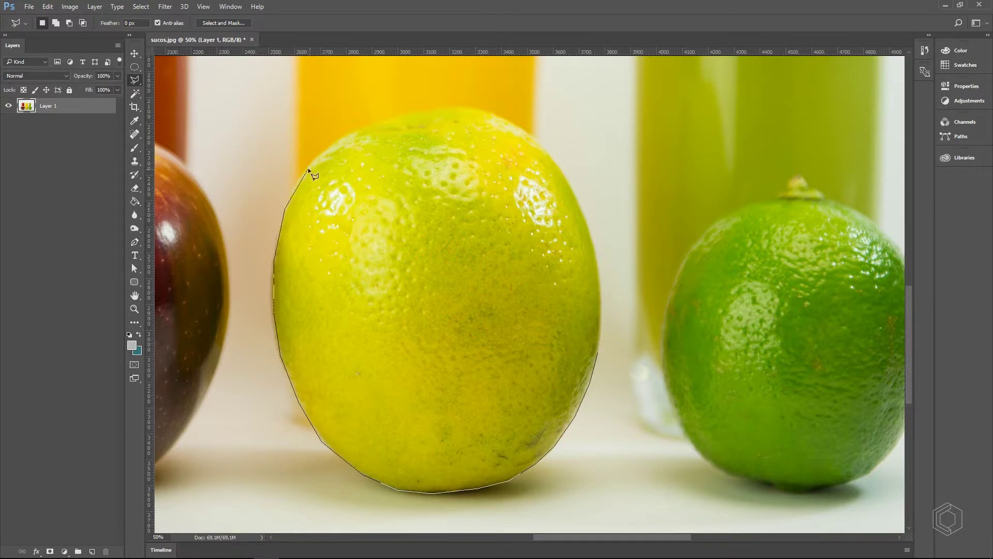
pyautogui.moveTo(441, 109)
pyautogui.mouseDown()
pyautogui.moveTo(539, 146)
pyautogui.moveTo(595, 243)
pyautogui.moveTo(599, 354)
pyautogui.mouseUp()
# Add the missed strip along the yellow fruit's upper right edge to the polygonal selection.
pyautogui.moveTo(501, 131); pyautogui.dragTo(523, 194)
pyautogui.click(434, 133)
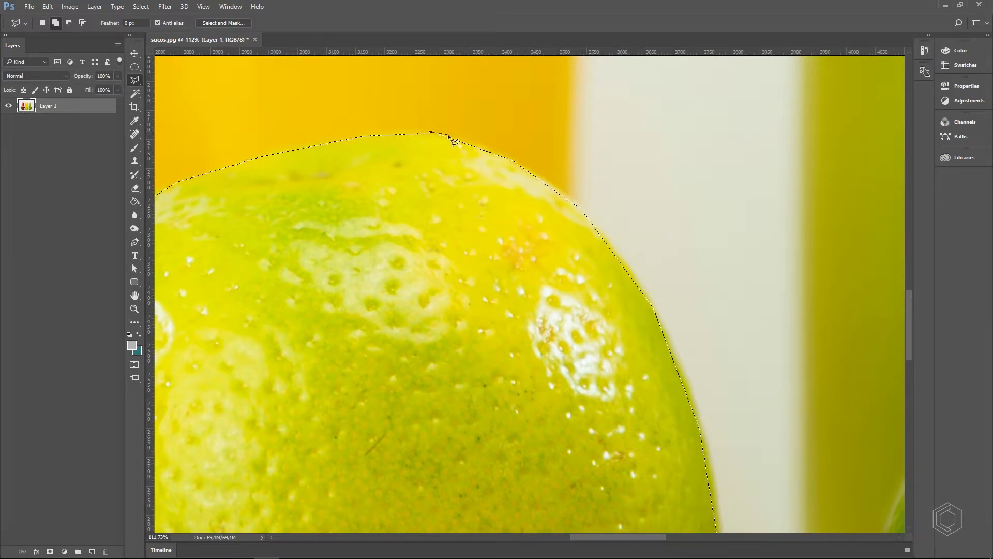
pyautogui.click(503, 153)
pyautogui.click(577, 204)
pyautogui.click(591, 224)
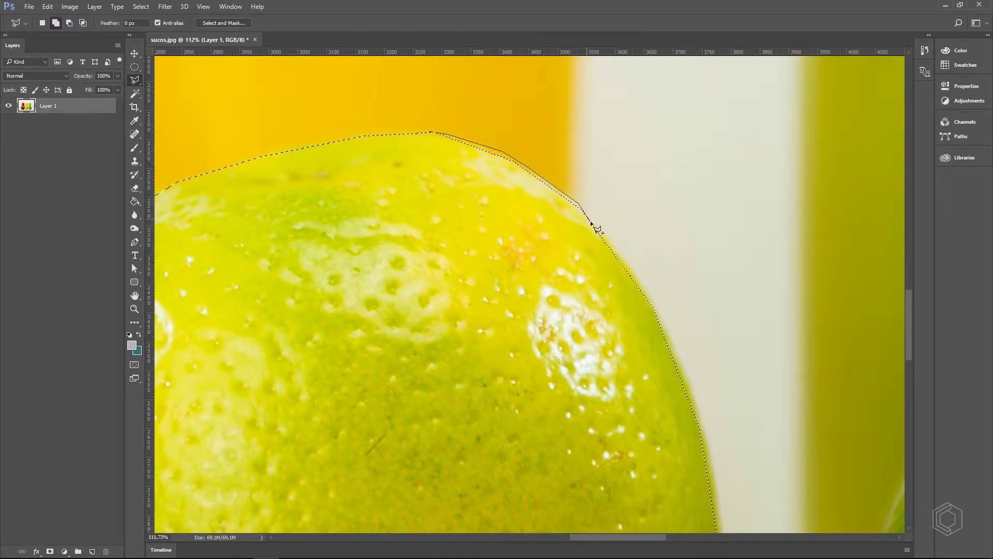
pyautogui.click(532, 264)
pyautogui.doubleClick(329, 176)
# Try moving the selected yellow fruit up toward the green juice, undo the move and clear the selection.
pyautogui.scroll(-3, 501, 210)
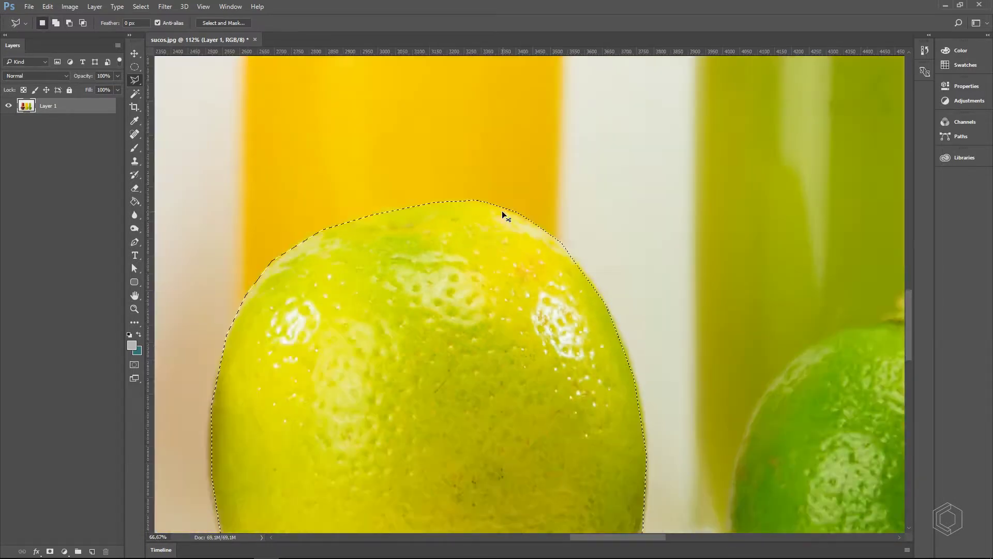
pyautogui.scroll(-2, 501, 214)
pyautogui.press('v')
pyautogui.moveTo(538, 336); pyautogui.dragTo(612, 267)
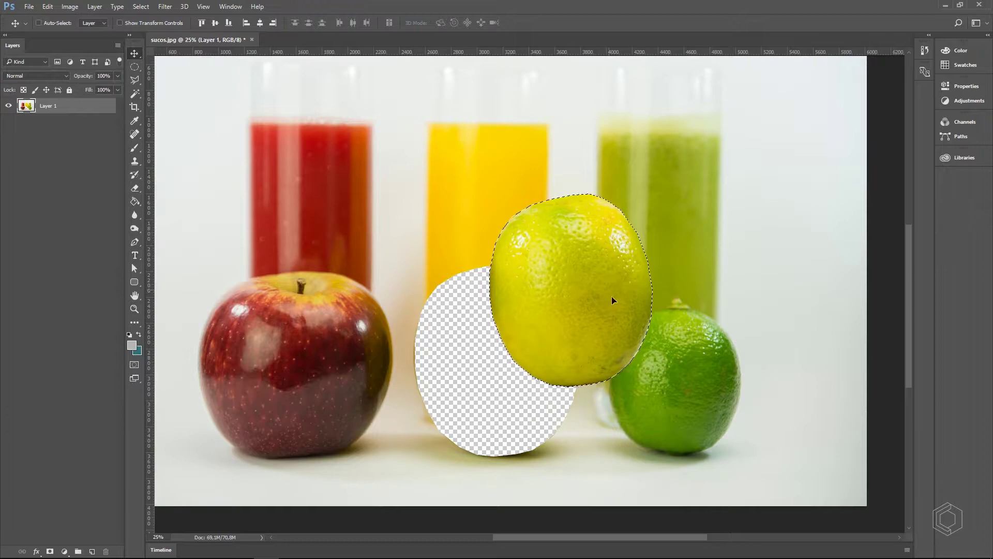
pyautogui.hotkey('ctrl', 'z')
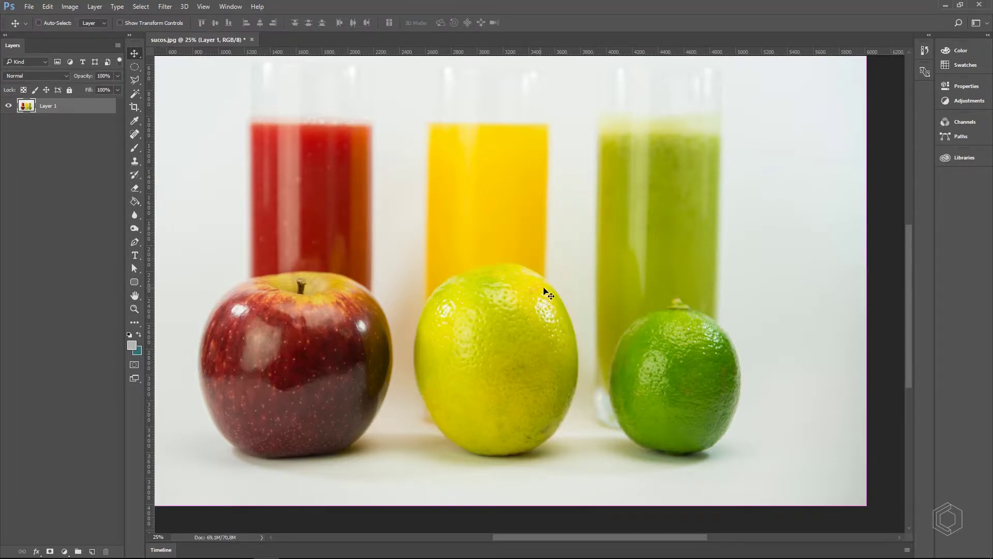
# Switch to the Magnetic Lasso tool and inspect the pixels along the yellow fruit's left edge up close.
pyautogui.click(135, 81)
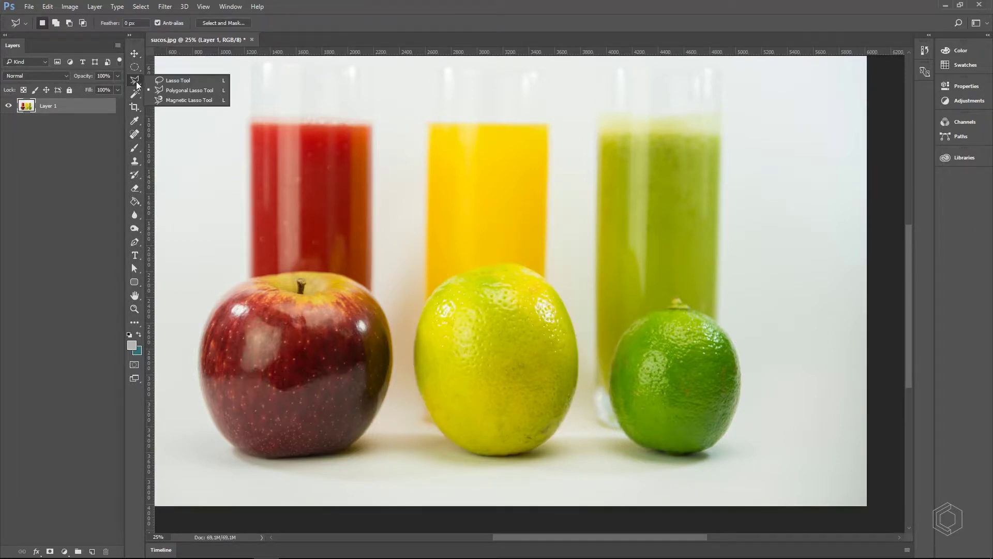
pyautogui.click(190, 99)
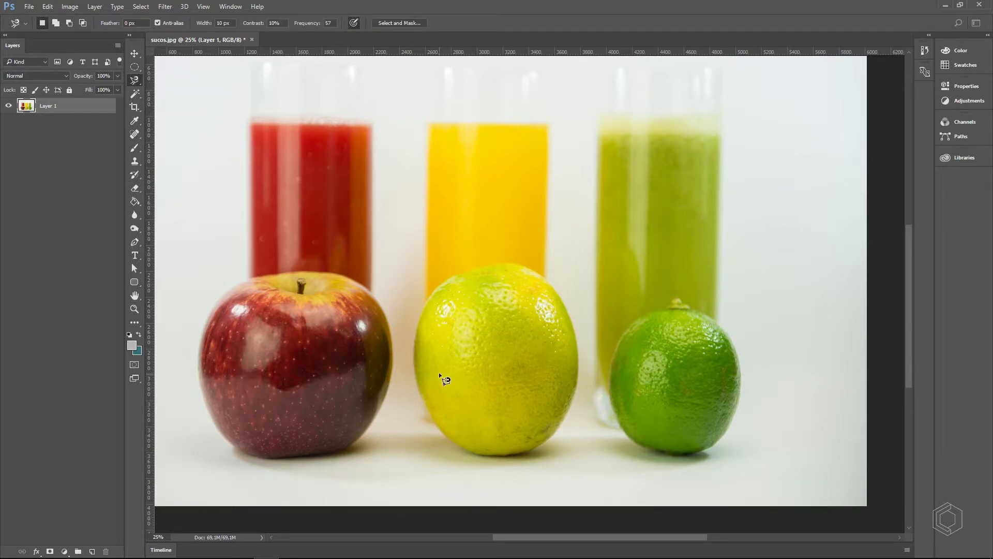
pyautogui.keyDown('ctrl'); pyautogui.click(395, 366); pyautogui.keyUp('ctrl')
pyautogui.keyDown('ctrl'); pyautogui.click(435, 359); pyautogui.keyUp('ctrl')
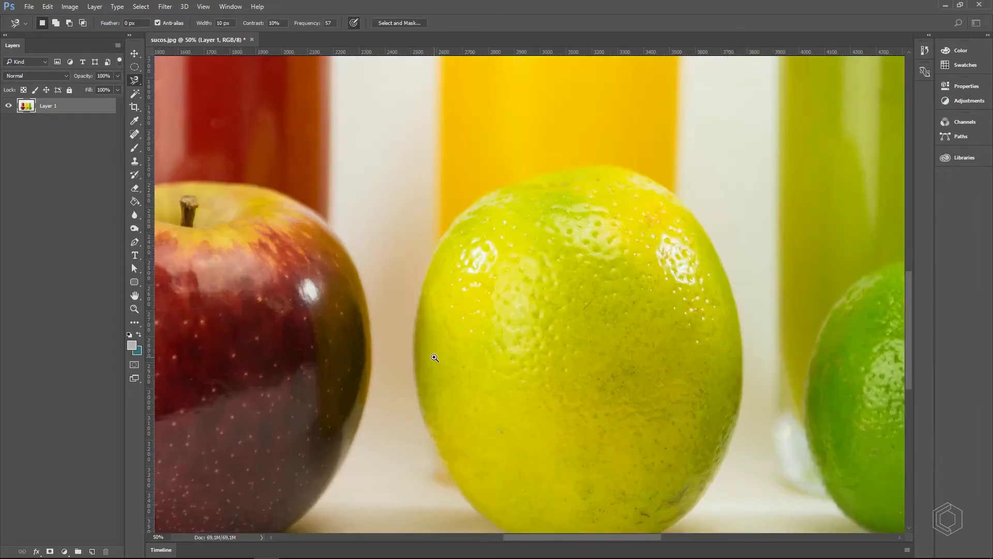
pyautogui.keyDown('ctrl'); pyautogui.click(435, 359); pyautogui.keyUp('ctrl')
pyautogui.keyDown('ctrl'); pyautogui.click(400, 358); pyautogui.keyUp('ctrl')
pyautogui.keyDown('ctrl'); pyautogui.click(397, 357); pyautogui.keyUp('ctrl')
pyautogui.keyDown('ctrl'); pyautogui.click(397, 357); pyautogui.keyUp('ctrl')
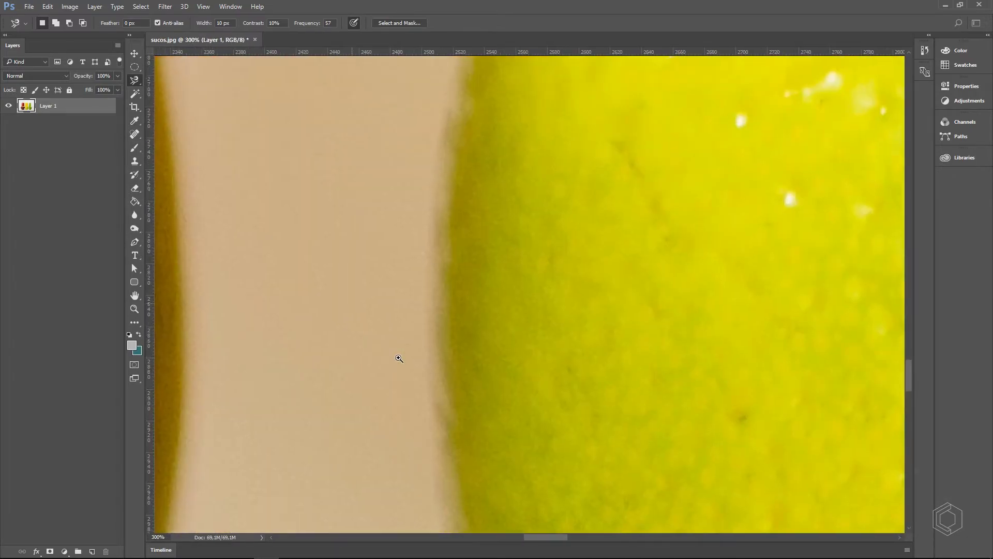
pyautogui.keyDown('ctrl'); pyautogui.click(425, 361); pyautogui.keyUp('ctrl')
pyautogui.moveTo(427, 361)
pyautogui.mouseDown()
pyautogui.moveTo(441, 370)
pyautogui.moveTo(414, 345)
pyautogui.moveTo(434, 362)
pyautogui.mouseUp()
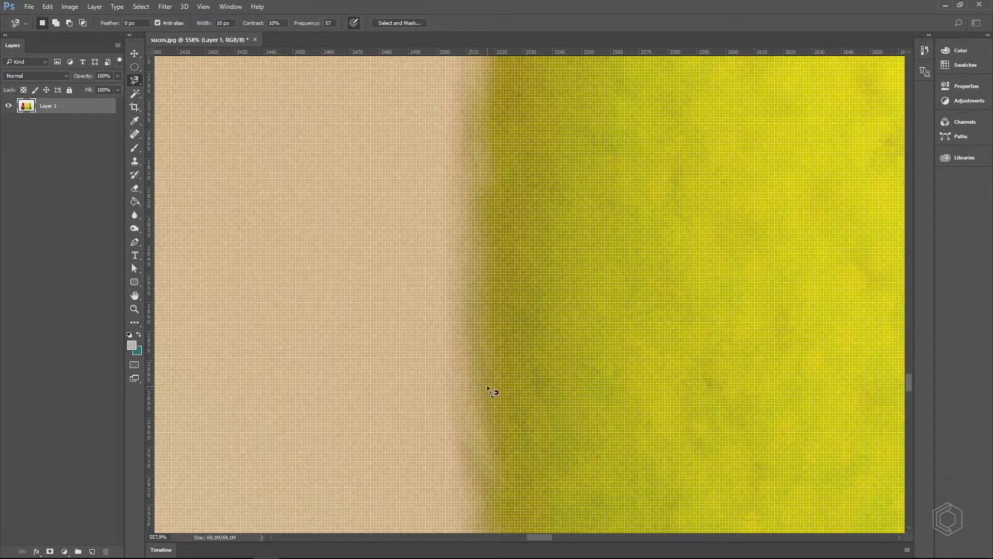
pyautogui.moveTo(491, 391); pyautogui.dragTo(435, 332)
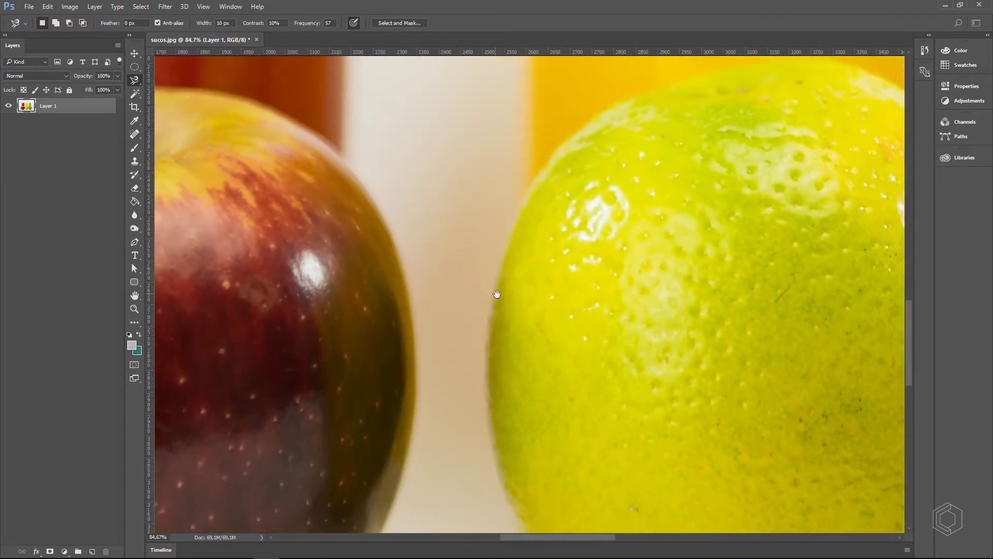
# Select the yellow fruit by tracing around its whole outline with the Magnetic Lasso.
pyautogui.moveTo(493, 284); pyautogui.dragTo(435, 207)
pyautogui.moveTo(482, 306); pyautogui.dragTo(448, 259)
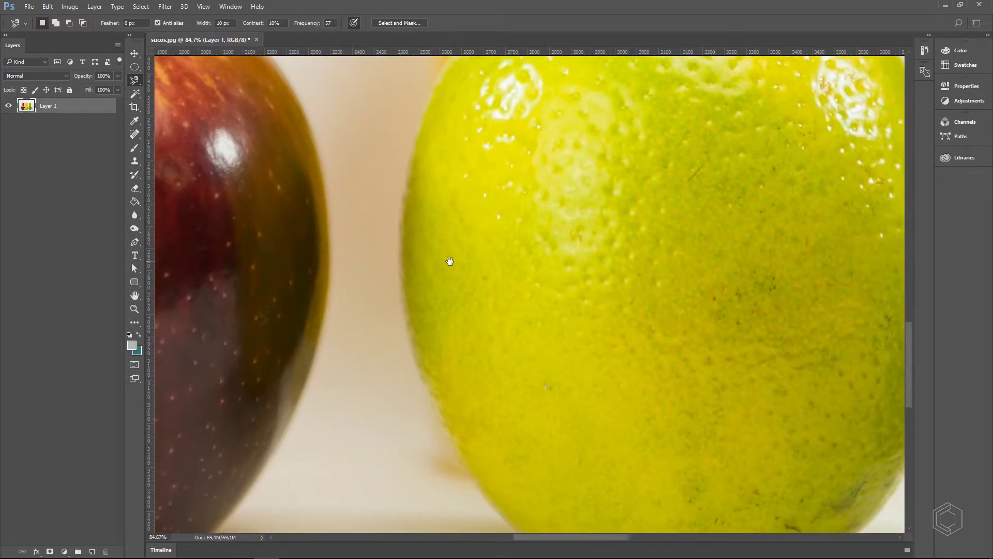
pyautogui.moveTo(448, 358); pyautogui.dragTo(432, 346)
pyautogui.click(422, 178)
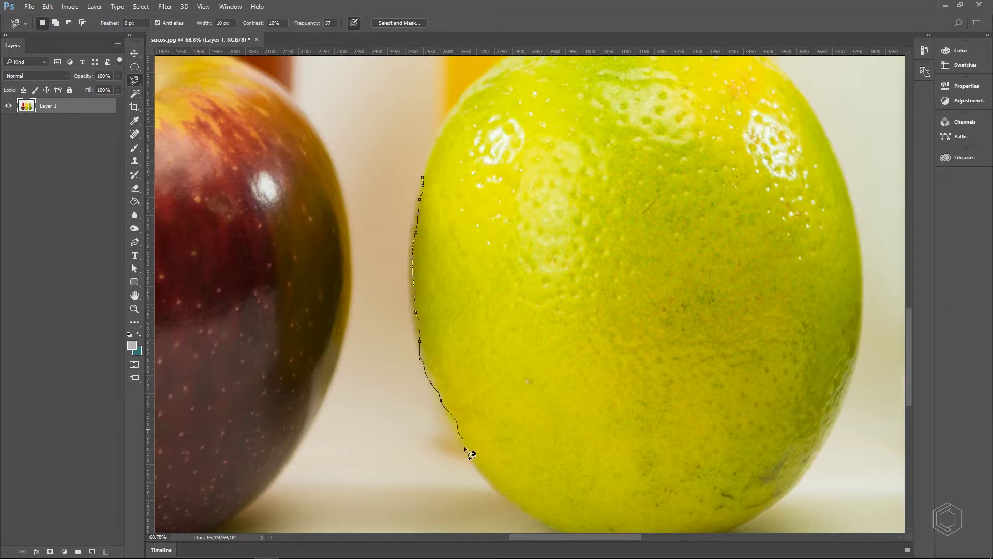
pyautogui.moveTo(475, 458); pyautogui.dragTo(349, 305)
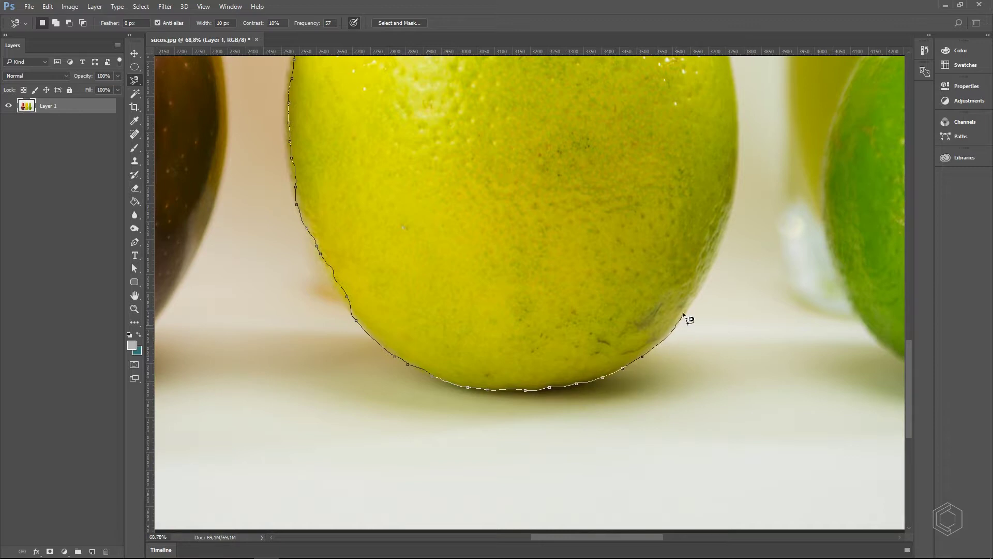
pyautogui.moveTo(692, 280); pyautogui.dragTo(593, 454)
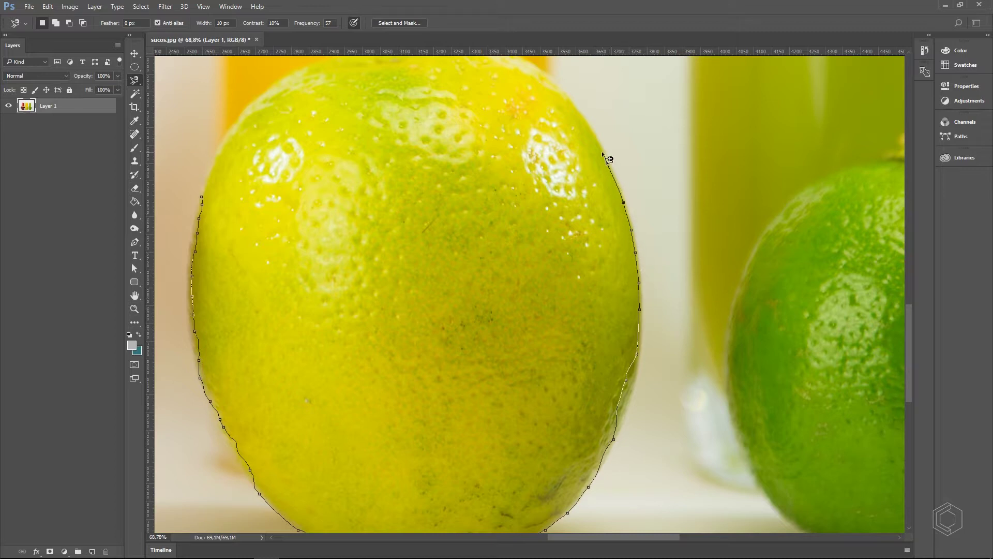
pyautogui.moveTo(582, 120); pyautogui.dragTo(642, 206)
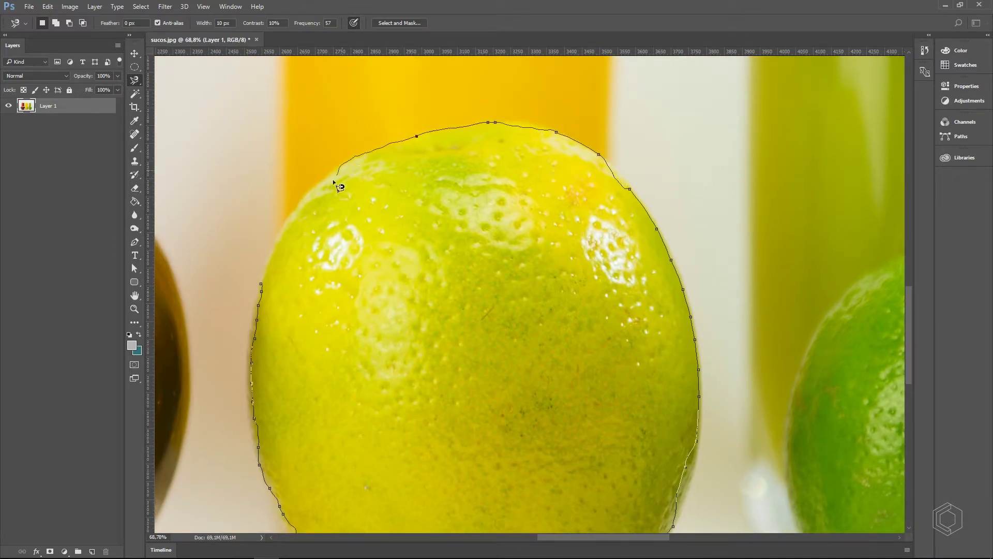
pyautogui.click(265, 279)
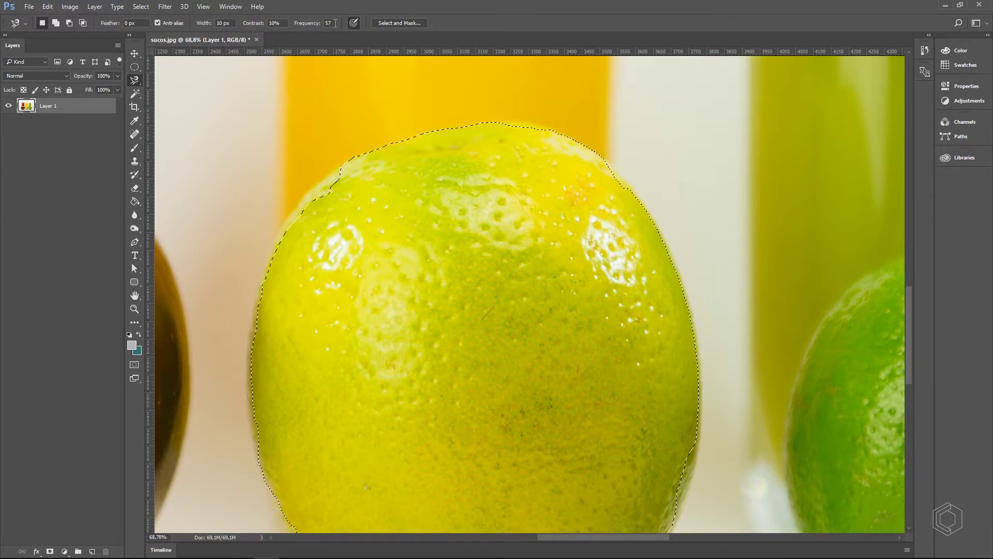
# Set the Magnetic Lasso frequency to 100, clear the selection and try retracing the yellow fruit's left edge.
pyautogui.moveTo(335, 23); pyautogui.dragTo(322, 24)
pyautogui.write('100')
pyautogui.hotkey('ctrl', 'd')
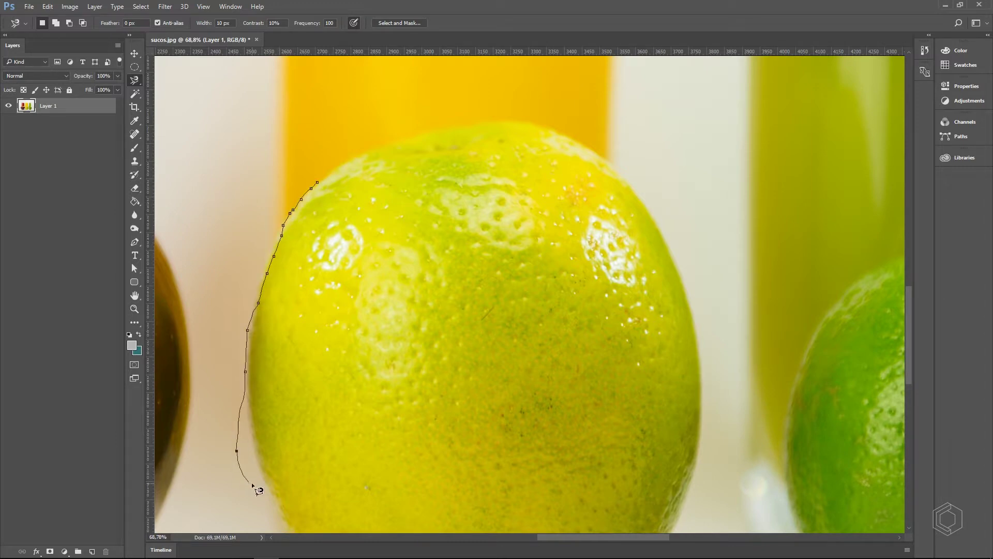
pyautogui.moveTo(256, 481); pyautogui.dragTo(247, 292)
pyautogui.moveTo(441, 343); pyautogui.dragTo(501, 401)
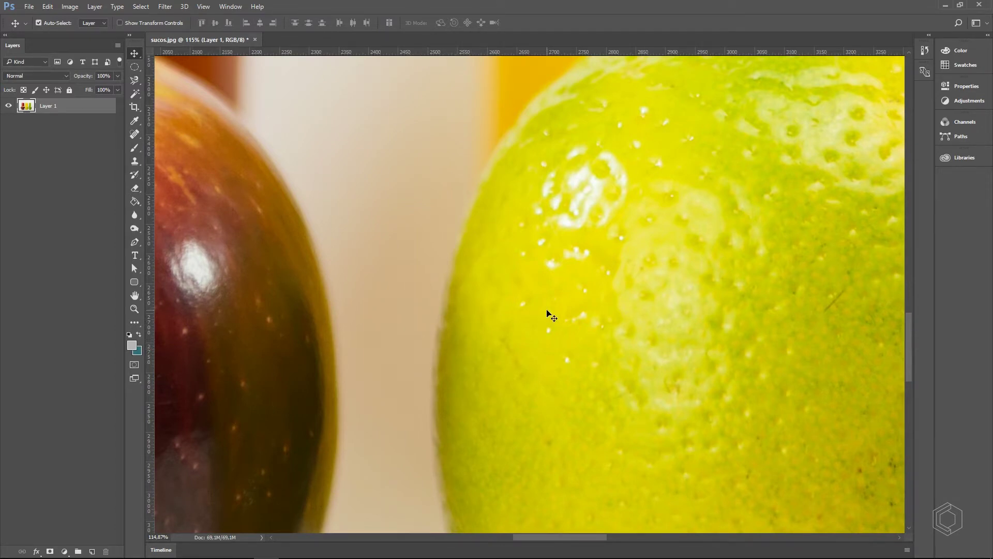
pyautogui.scroll(-5, 551, 316)
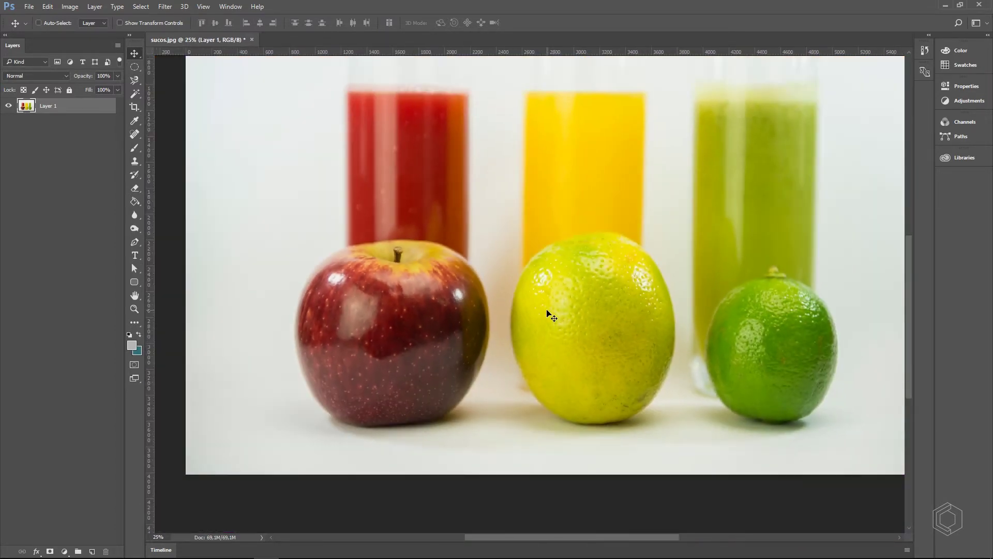
# Switch to the regular Lasso tool and look over the three juice glasses.
pyautogui.click(135, 81)
pyautogui.click(135, 81)
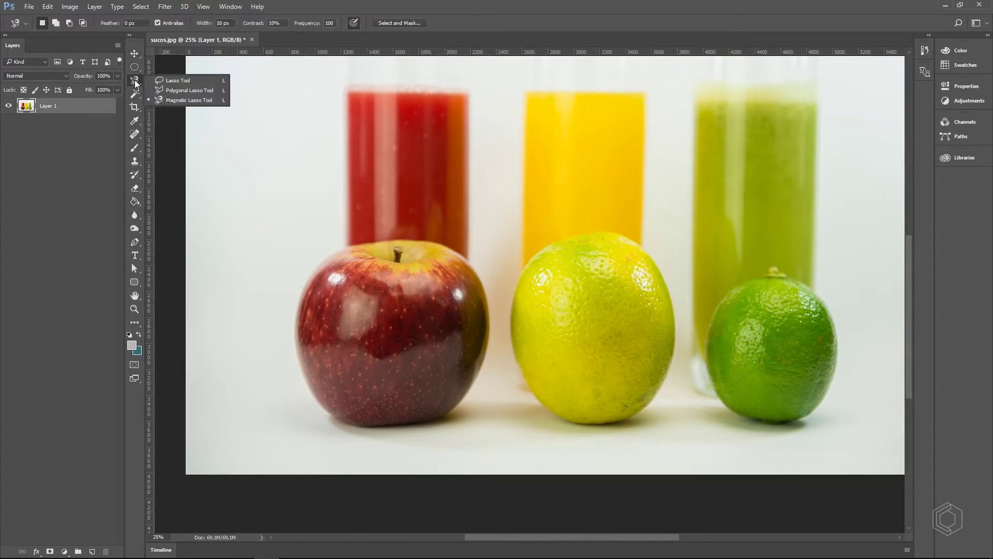
pyautogui.click(171, 81)
pyautogui.moveTo(559, 280); pyautogui.dragTo(589, 277)
pyautogui.moveTo(500, 184); pyautogui.dragTo(432, 393)
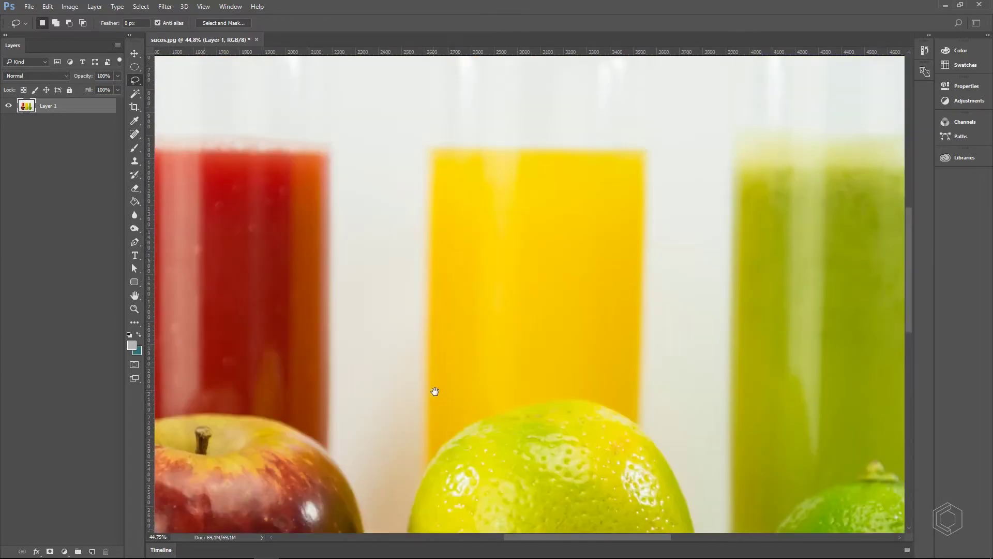
pyautogui.moveTo(443, 352); pyautogui.dragTo(416, 315)
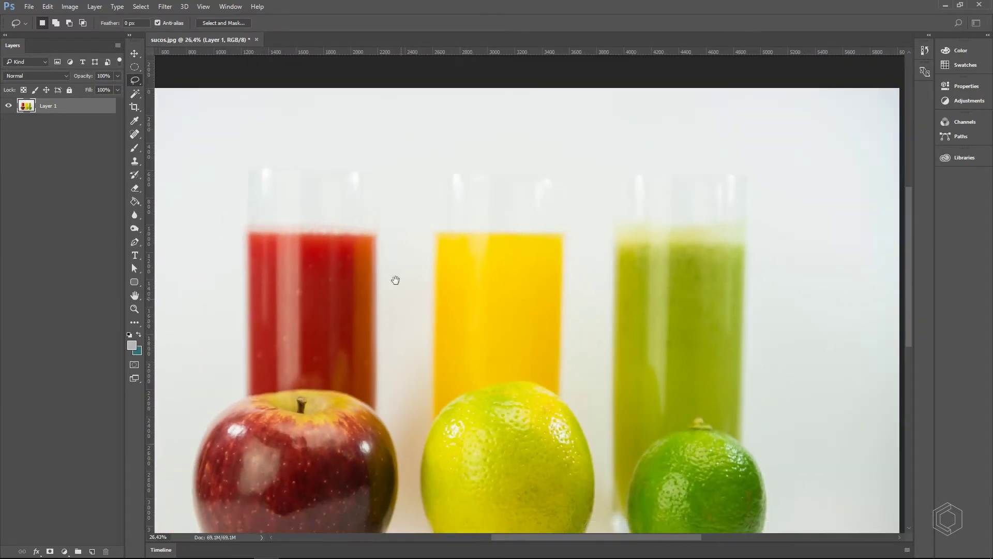
# Open the photo _L081217.dng and bring its juice glasses into close view.
pyautogui.click(135, 81)
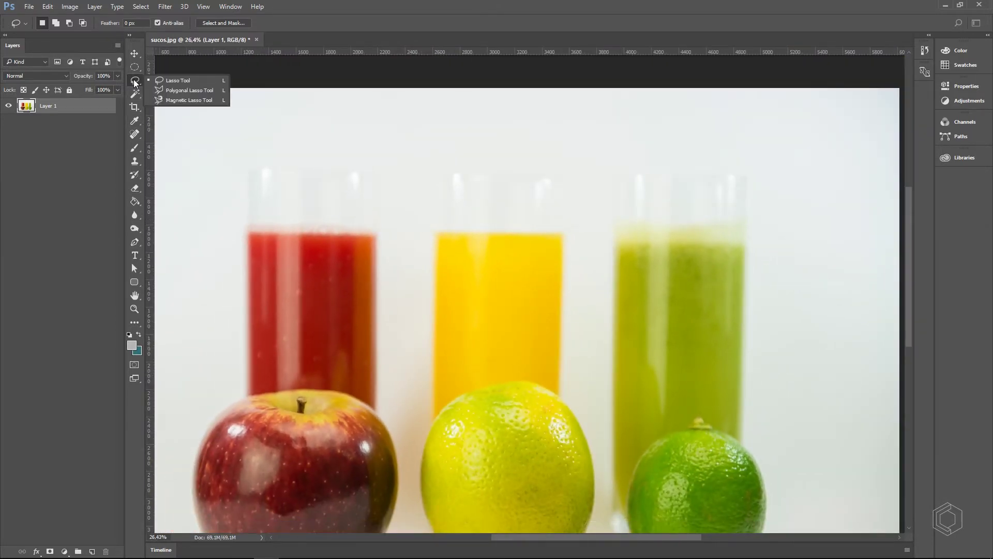
pyautogui.click(135, 84)
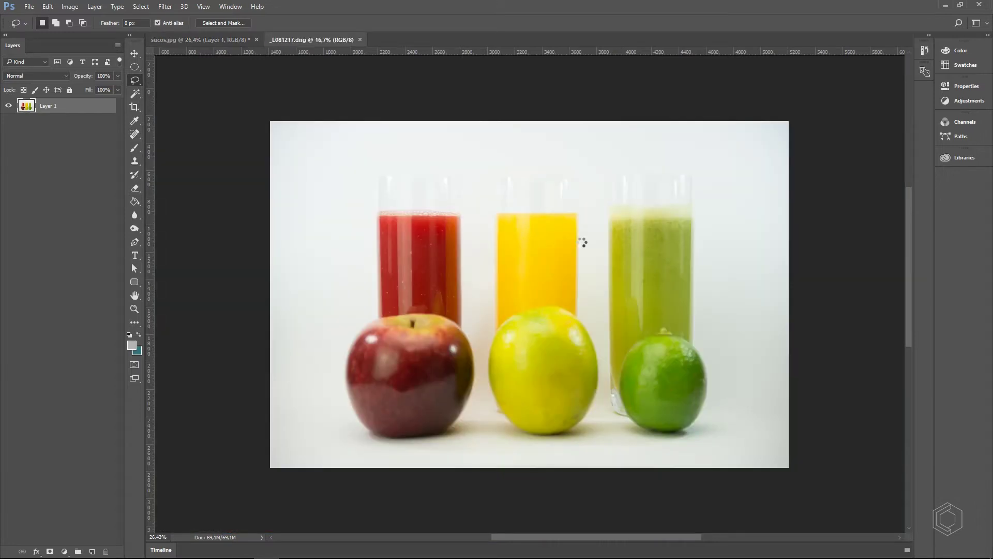
pyautogui.moveTo(452, 239); pyautogui.dragTo(484, 297)
pyautogui.moveTo(523, 290); pyautogui.dragTo(460, 310)
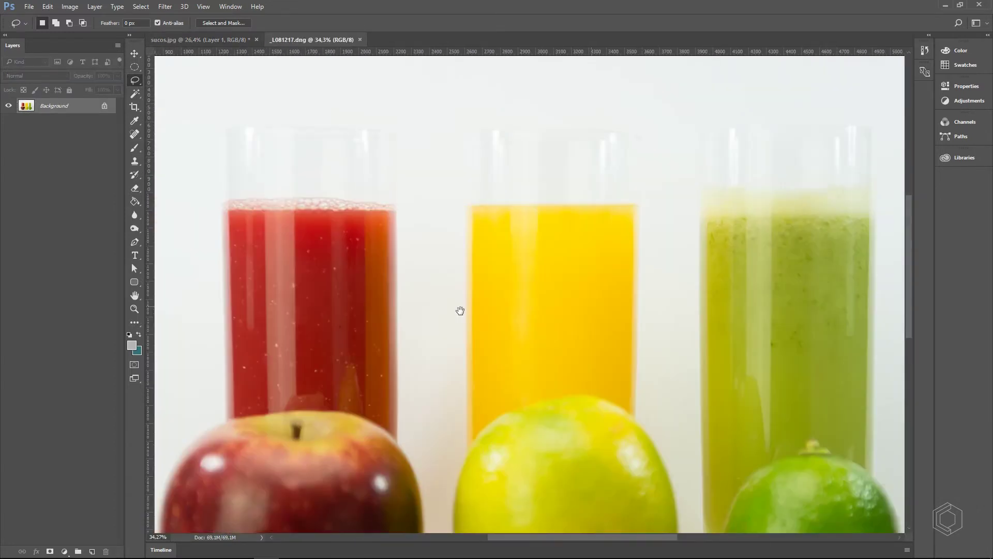
pyautogui.moveTo(368, 140)
pyautogui.mouseDown()
pyautogui.moveTo(355, 127)
pyautogui.moveTo(382, 153)
pyautogui.mouseUp()
# Start a Polygonal Lasso outline of the red juice glass, running up its right edge from the apple.
pyautogui.click(135, 81)
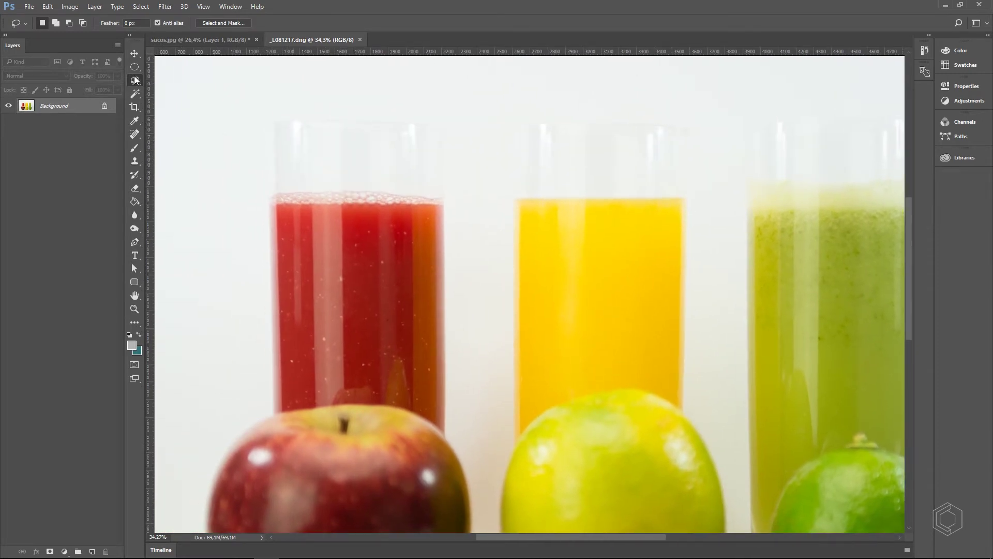
pyautogui.click(159, 91)
pyautogui.moveTo(455, 377); pyautogui.dragTo(446, 328)
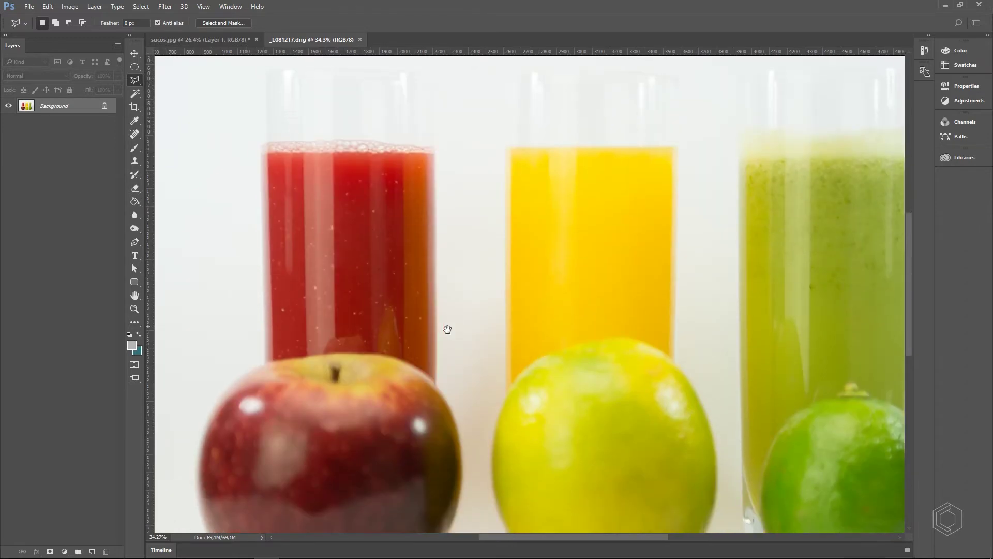
pyautogui.click(436, 386)
pyautogui.click(436, 204)
pyautogui.moveTo(447, 229); pyautogui.dragTo(459, 417)
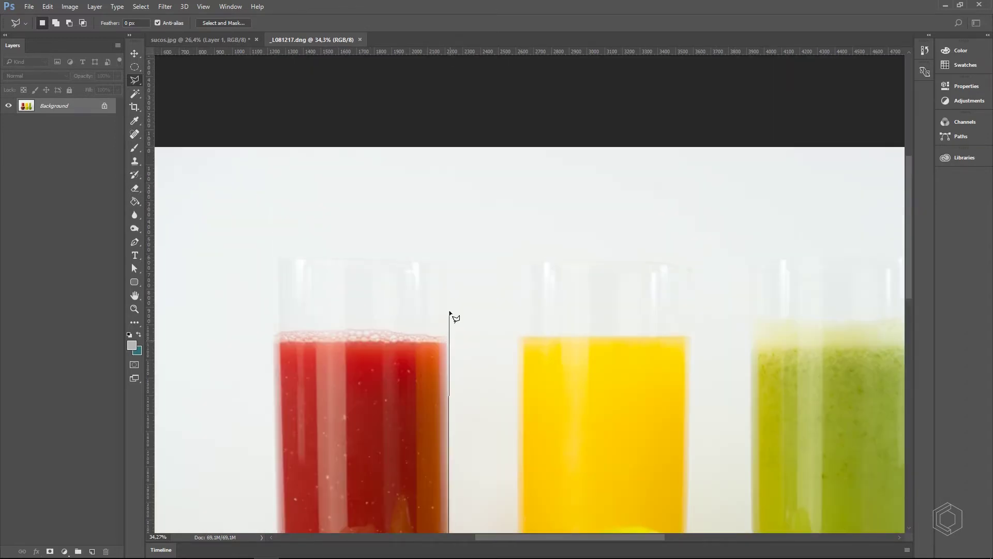
# Continue the polygonal outline along the curved rim of the red juice glass to its upper left corner.
pyautogui.click(447, 265)
pyautogui.click(389, 258)
pyautogui.click(342, 258)
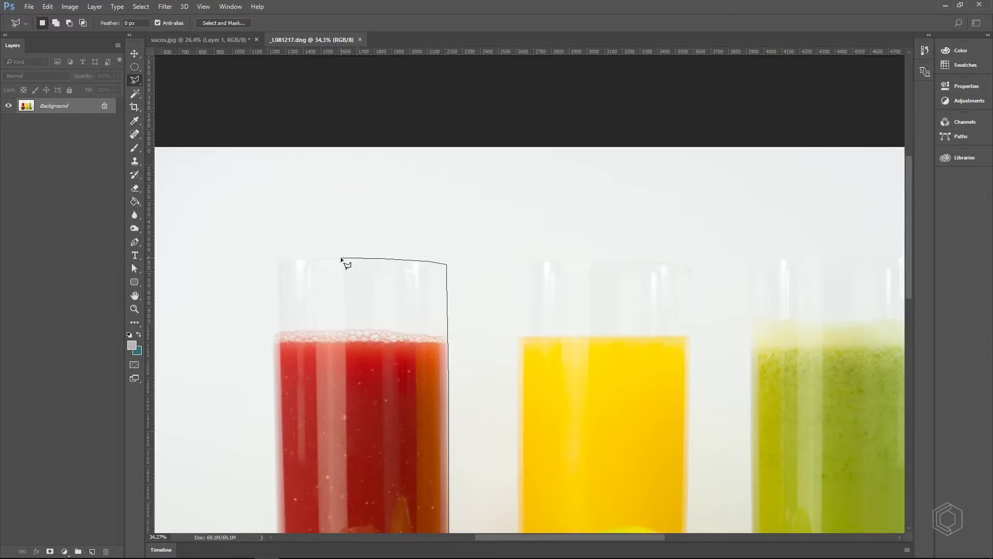
pyautogui.click(305, 259)
pyautogui.click(271, 264)
pyautogui.click(268, 271)
# Run the outline down the red glass's left edge and close the selection across the top of the apple.
pyautogui.moveTo(254, 370); pyautogui.dragTo(273, 263)
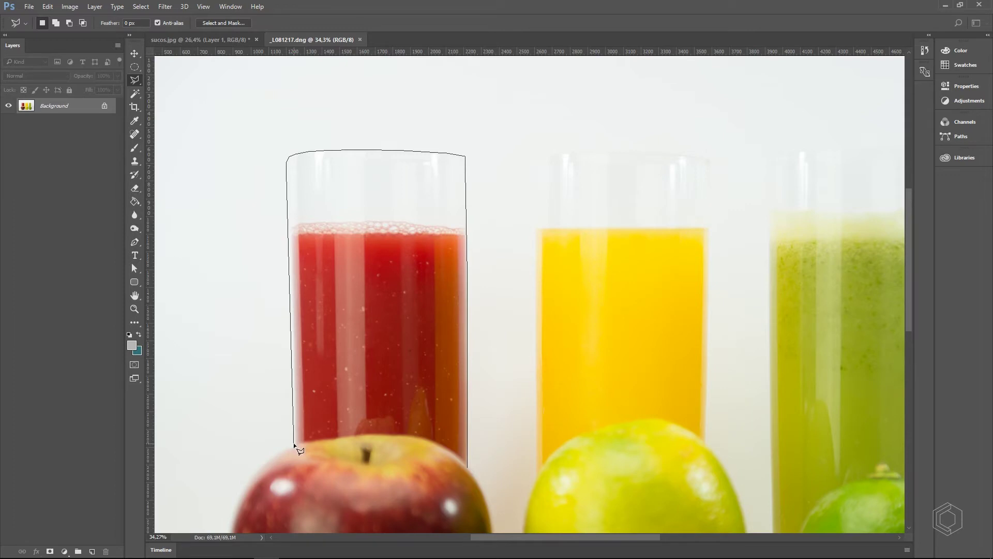
pyautogui.moveTo(354, 462); pyautogui.dragTo(344, 418)
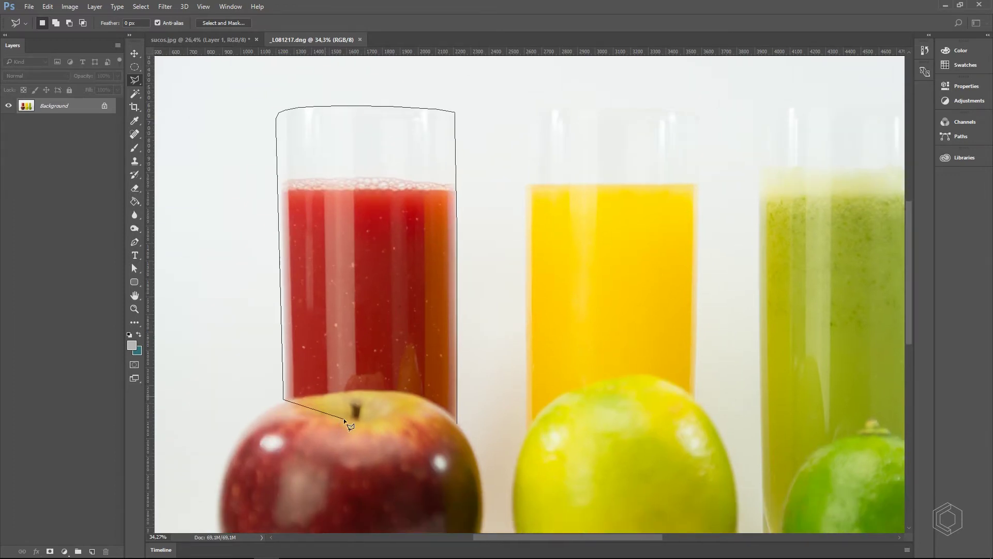
pyautogui.doubleClick(343, 418)
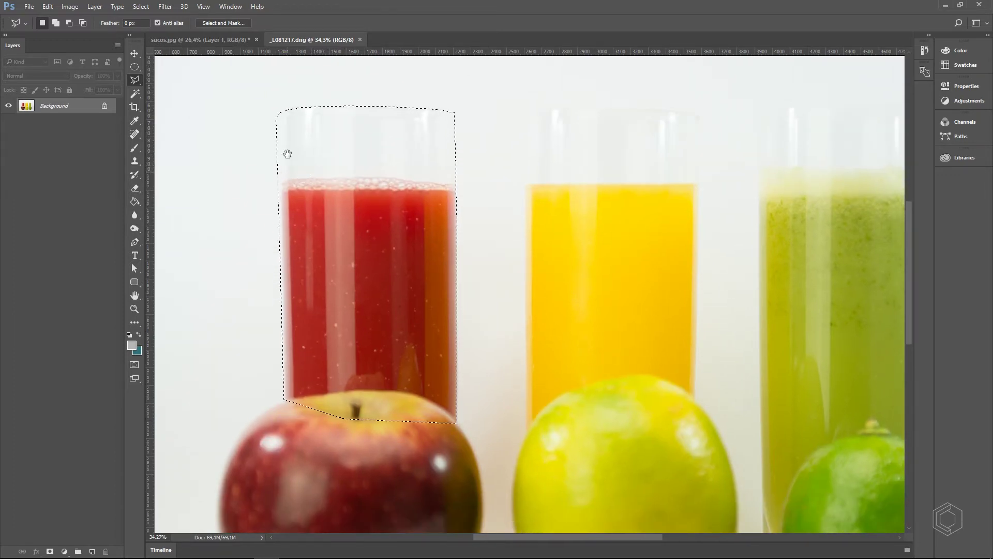
# Subtract the excess strip along the red glass's left edge from the selection with the Polygonal Lasso.
pyautogui.moveTo(284, 151); pyautogui.dragTo(311, 186)
pyautogui.keyDown('alt'); pyautogui.click(310, 435); pyautogui.keyUp('alt')
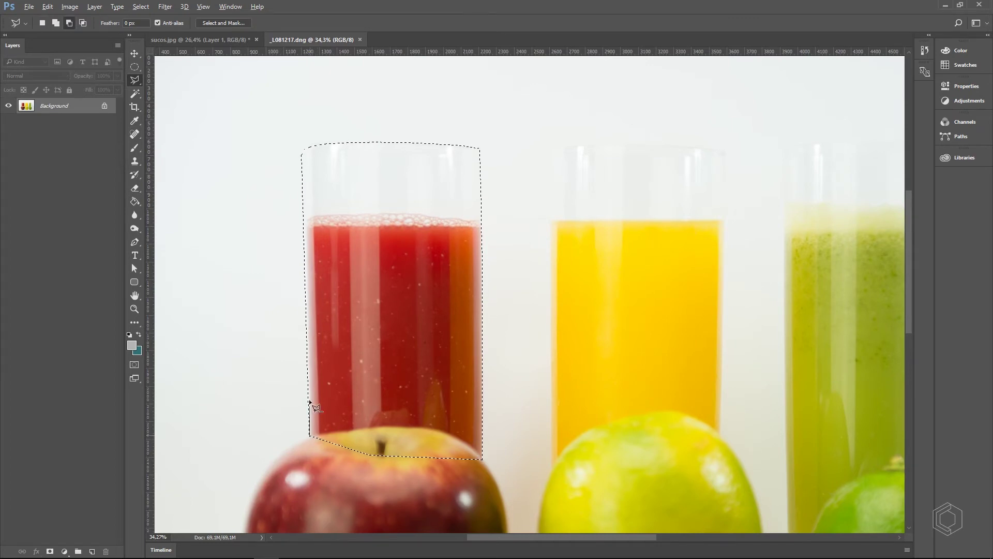
pyautogui.click(305, 136)
pyautogui.click(224, 293)
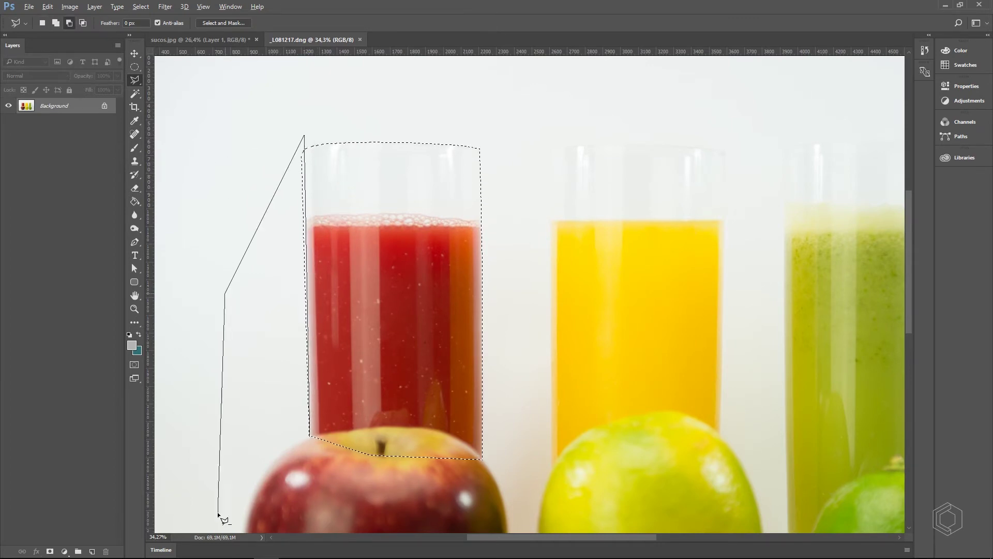
pyautogui.doubleClick(252, 511)
# Subtract the apple's top from the glass selection by tracing its curved upper edge with the Lasso tool.
pyautogui.moveTo(395, 420); pyautogui.dragTo(401, 223)
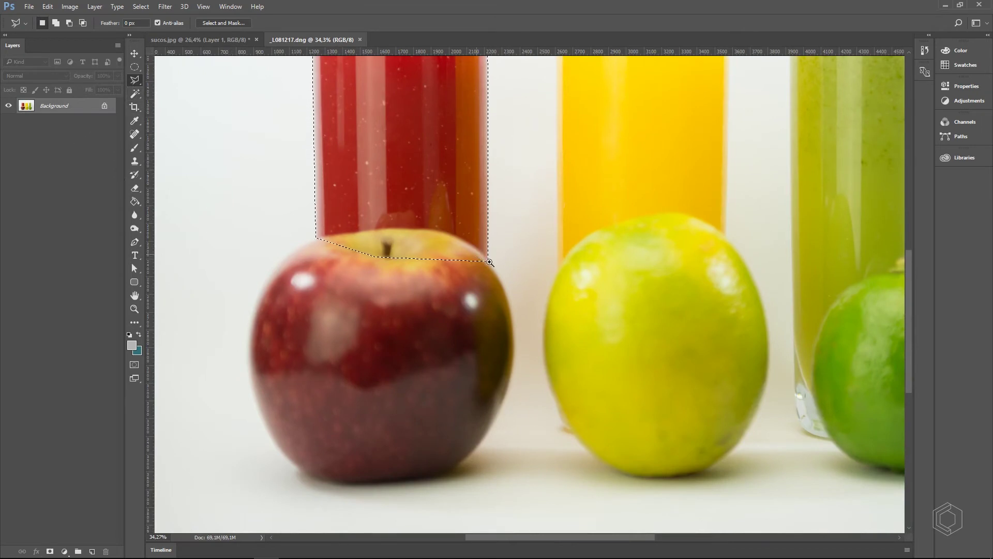
pyautogui.scroll(3, 482, 259)
pyautogui.moveTo(476, 263); pyautogui.dragTo(511, 298)
pyautogui.press('alt')
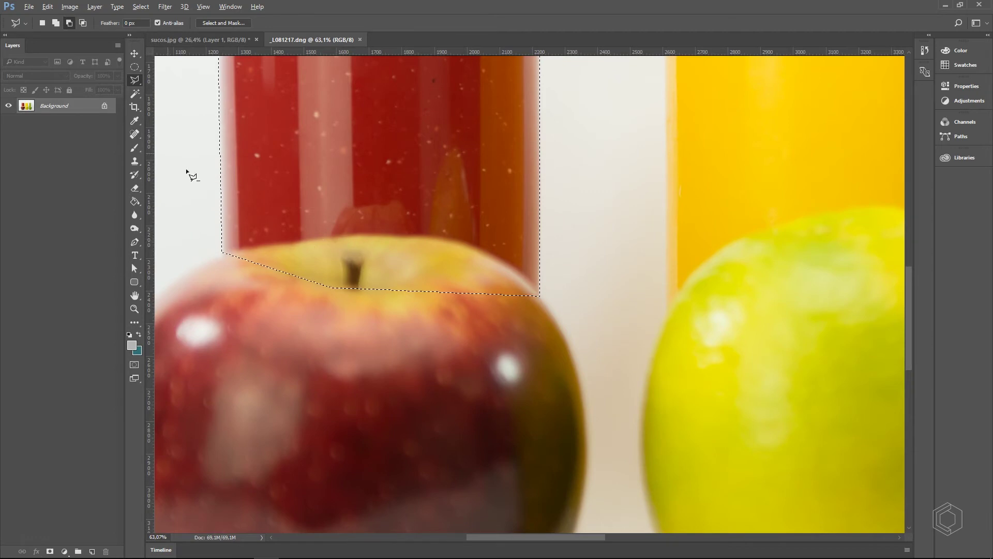
pyautogui.rightClick(138, 78)
pyautogui.click(167, 78)
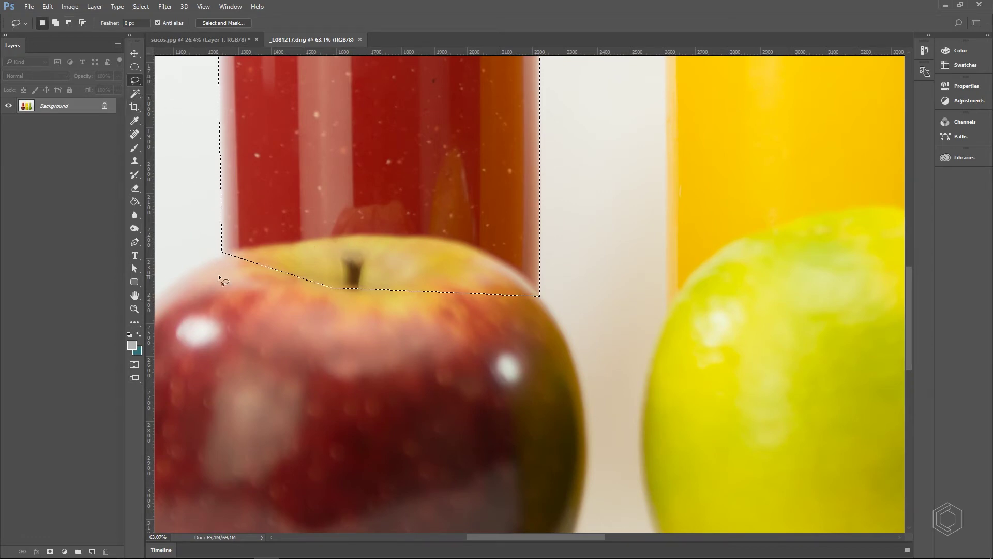
pyautogui.moveTo(210, 261); pyautogui.dragTo(261, 250)
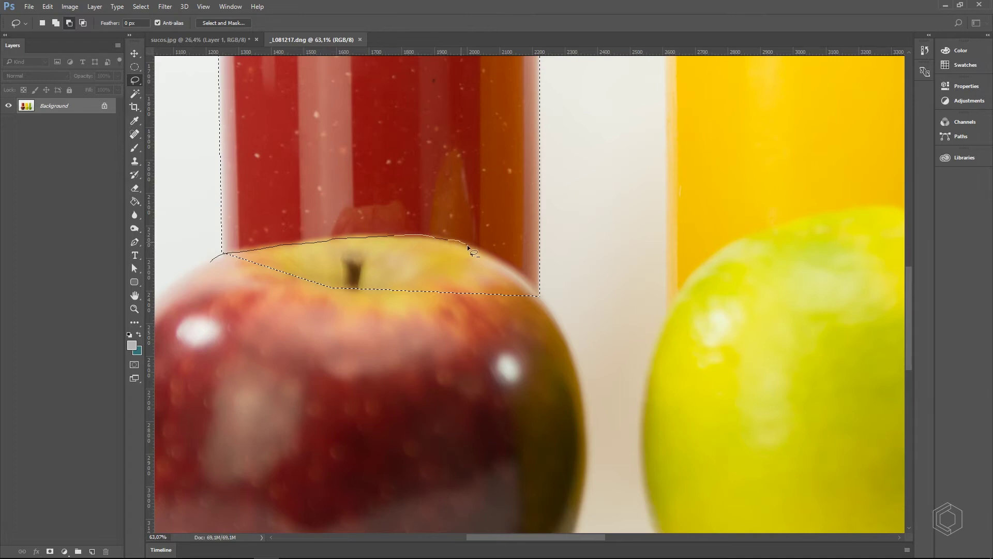
pyautogui.moveTo(538, 296); pyautogui.dragTo(212, 310)
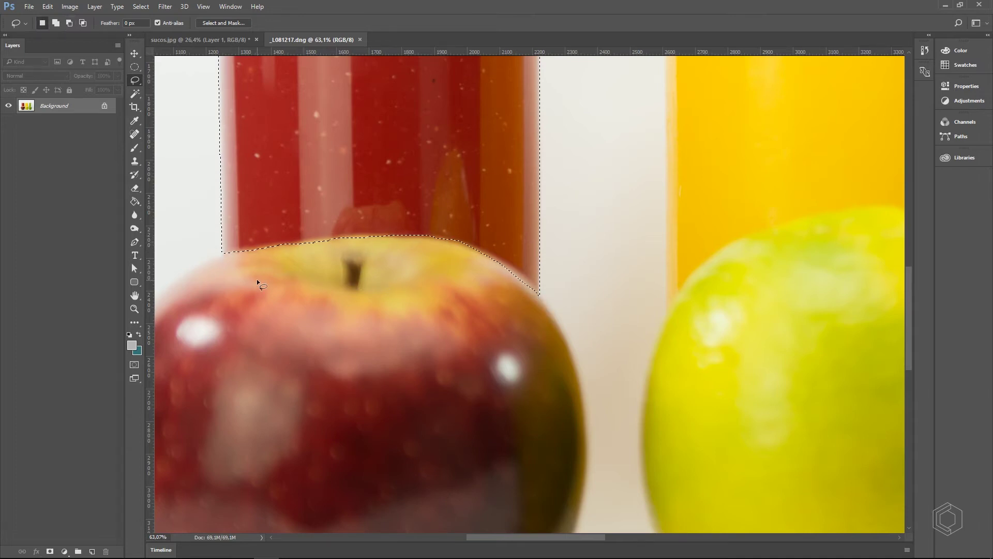
# Copy the selected red juice glass to a new layer.
pyautogui.hotkey('ctrl', '-')
pyautogui.hotkey('ctrl', '-')
pyautogui.hotkey('ctrl', '-')
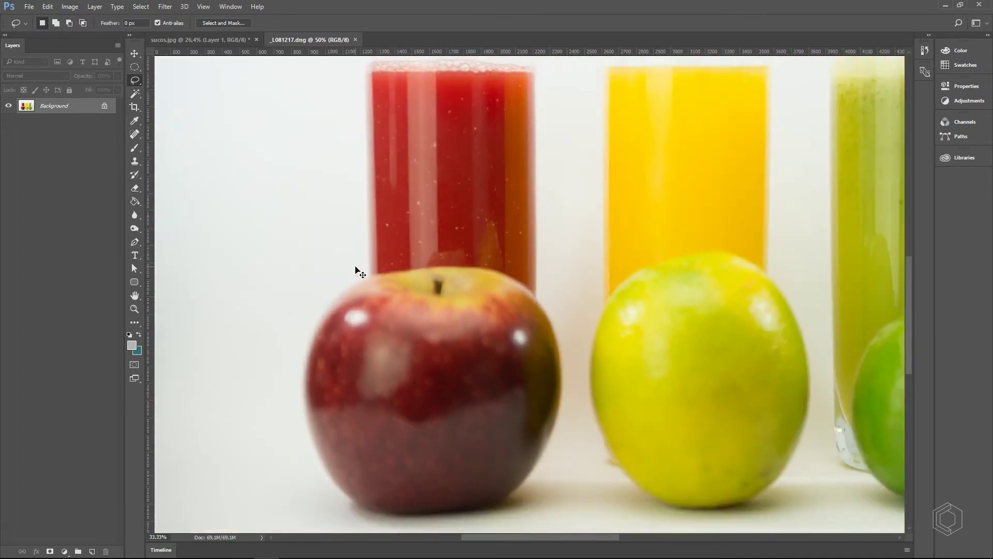
pyautogui.hotkey('ctrl', '-')
pyautogui.press('v')
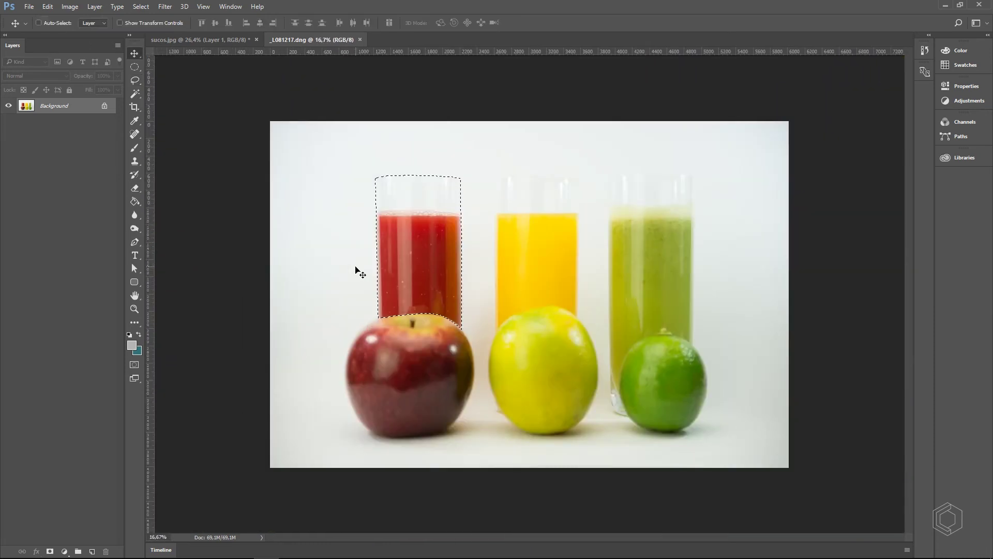
pyautogui.hotkey('ctrl', 'j')
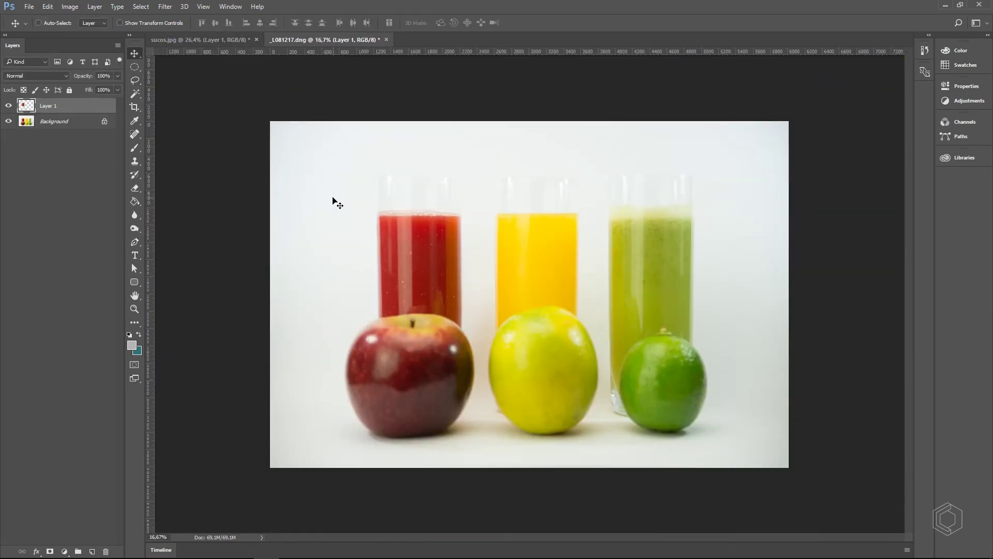
# Move the copied red juice glass over the yellow juice glass behind the yellow fruit.
pyautogui.press('c')
pyautogui.press('v')
pyautogui.moveTo(435, 245); pyautogui.dragTo(535, 244)
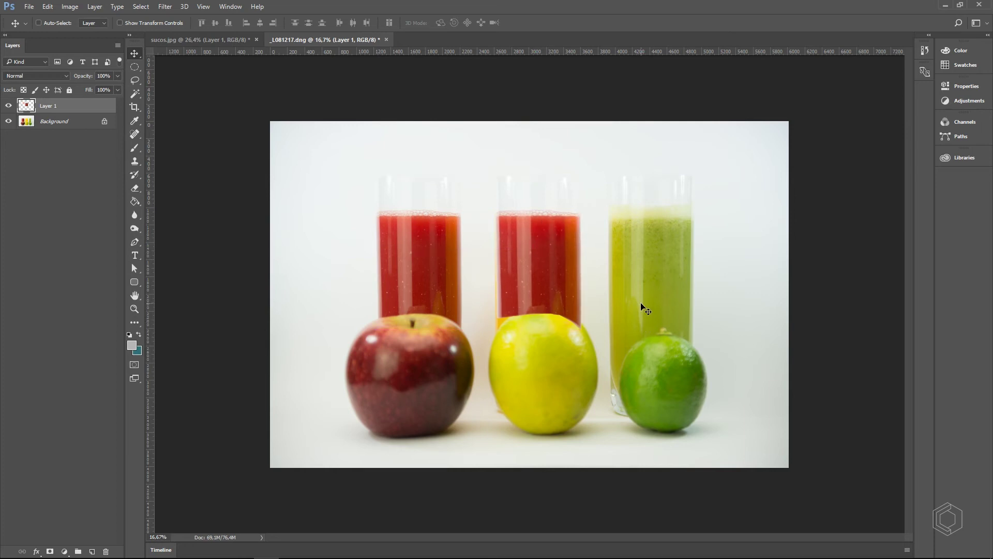